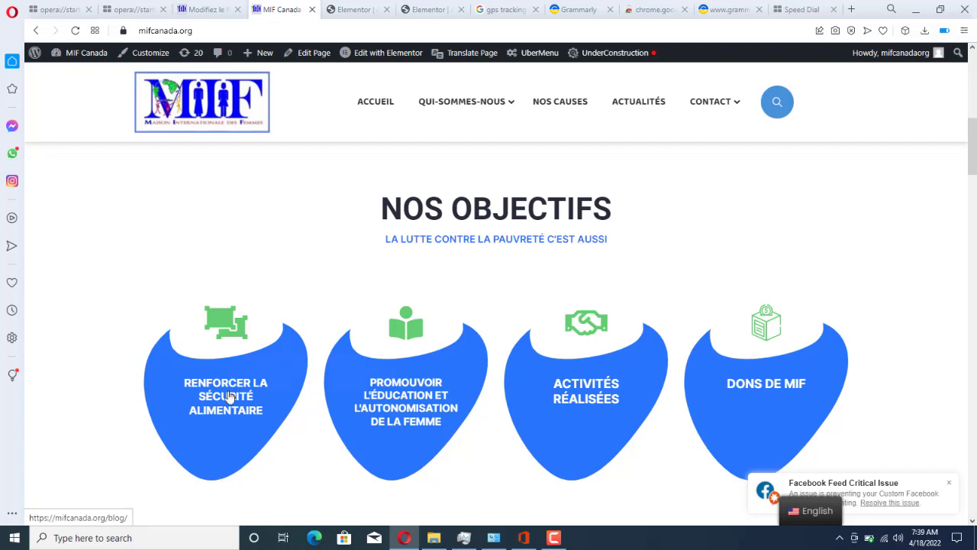
Close all browser tabs that come after the MIF Canada homepage tab
right_click(229, 395)
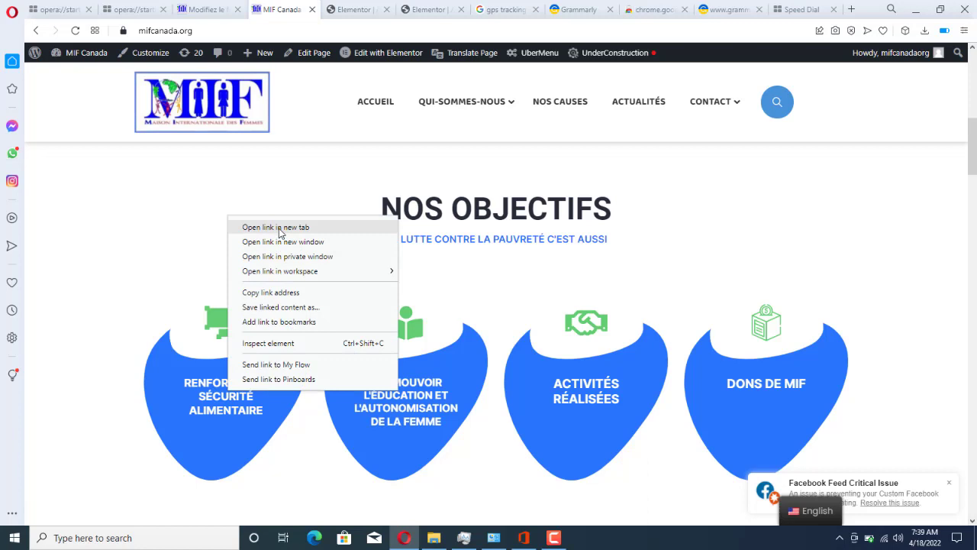
right_click(283, 9)
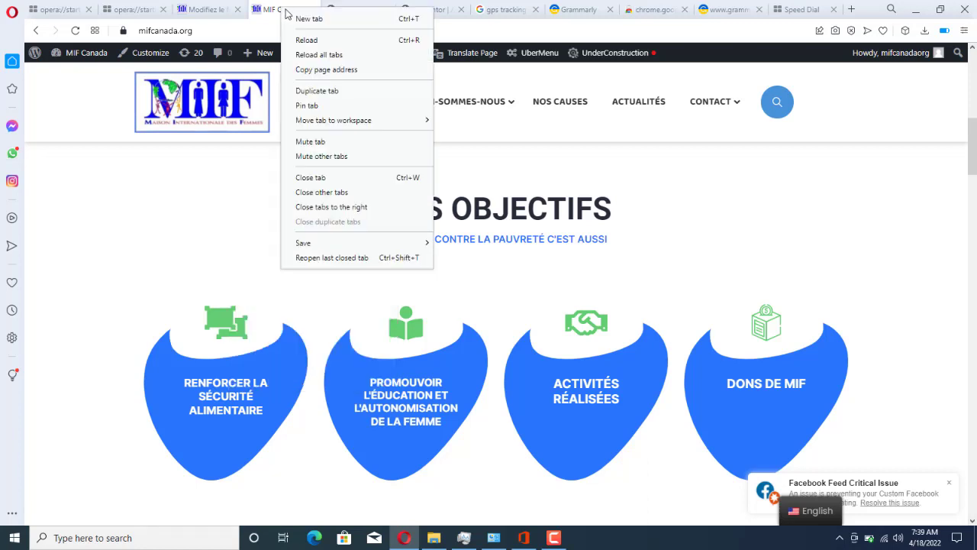
mouse_move(367, 242)
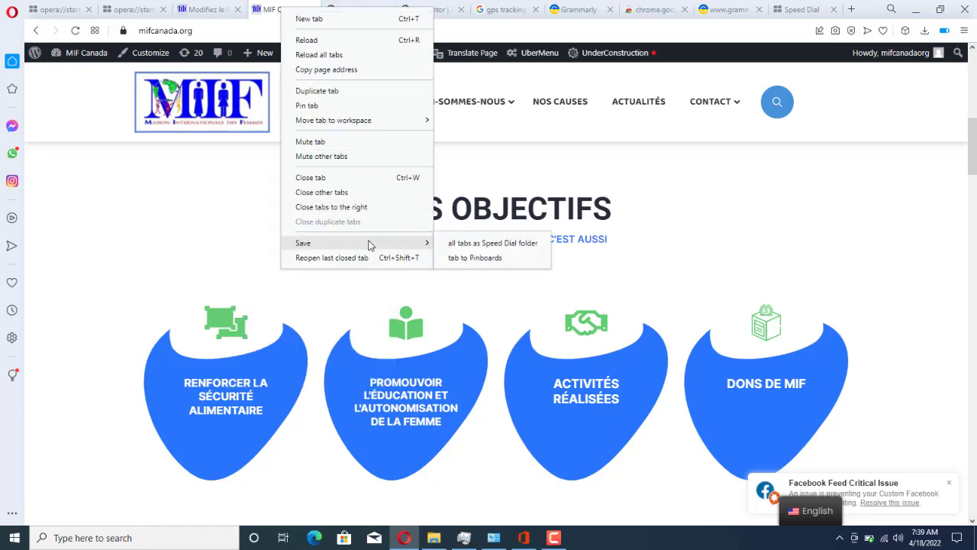
click(374, 206)
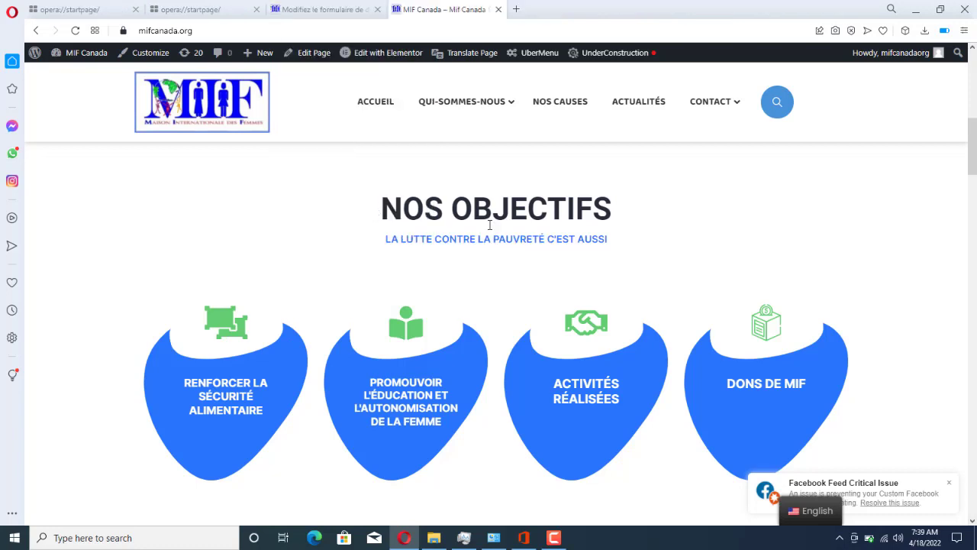
Open the "Renforcer la sécurité alimentaire", "Promouvoir l'éducation et l'autonomisation de la femme" and "Activités réalisées" links in separate new tabs
right_click(224, 395)
click(252, 225)
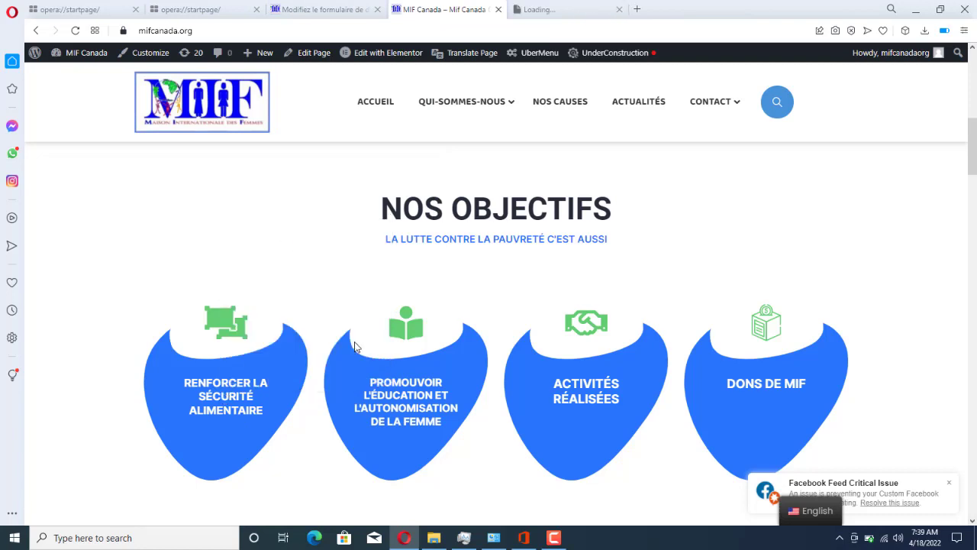
right_click(386, 400)
click(436, 225)
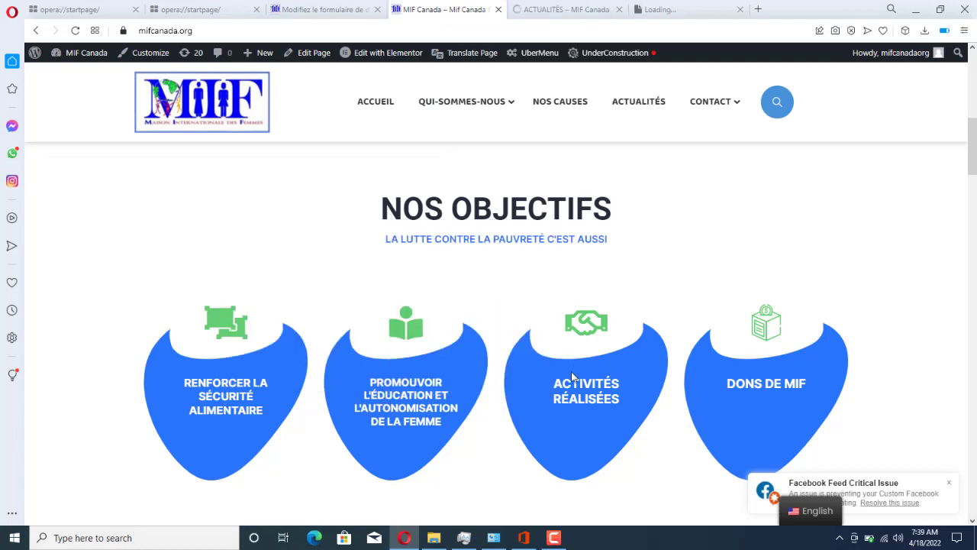
right_click(574, 400)
click(646, 224)
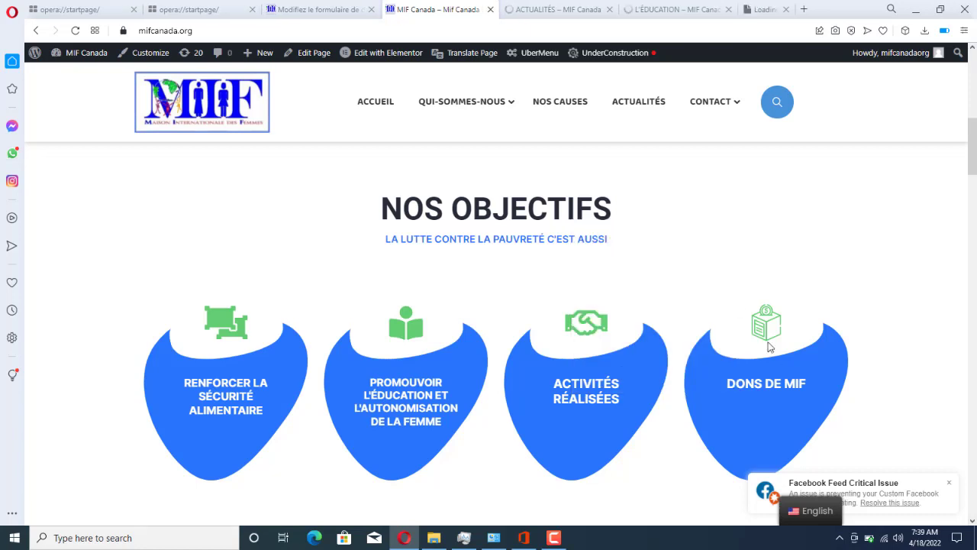
Open the "Dons de MIF" link in a new tab and return the original tab to the homepage
right_click(768, 385)
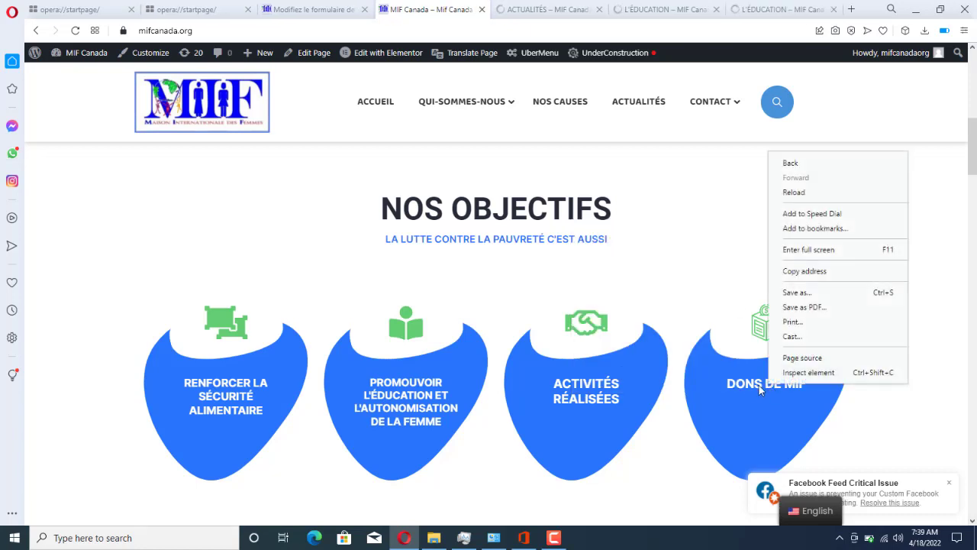
click(760, 390)
right_click(752, 387)
key(Escape)
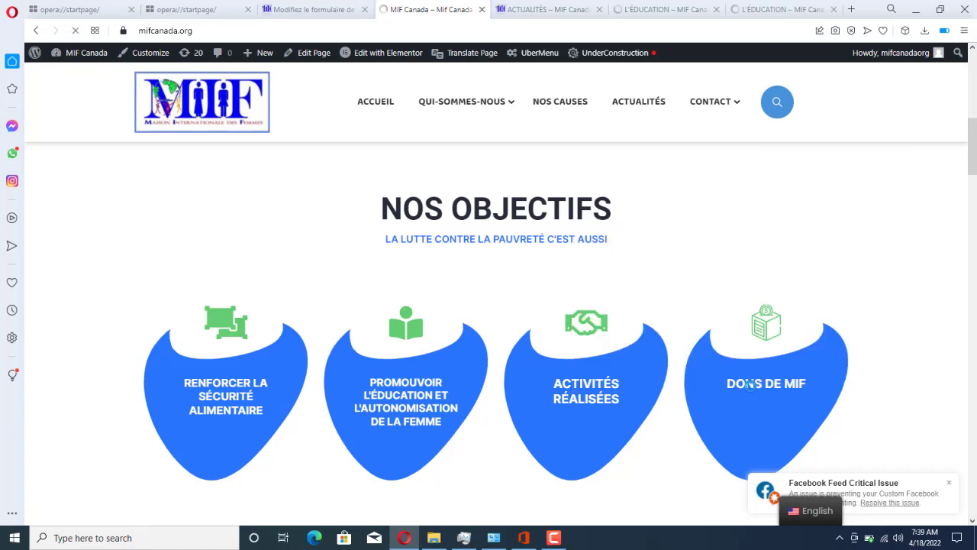
right_click(750, 387)
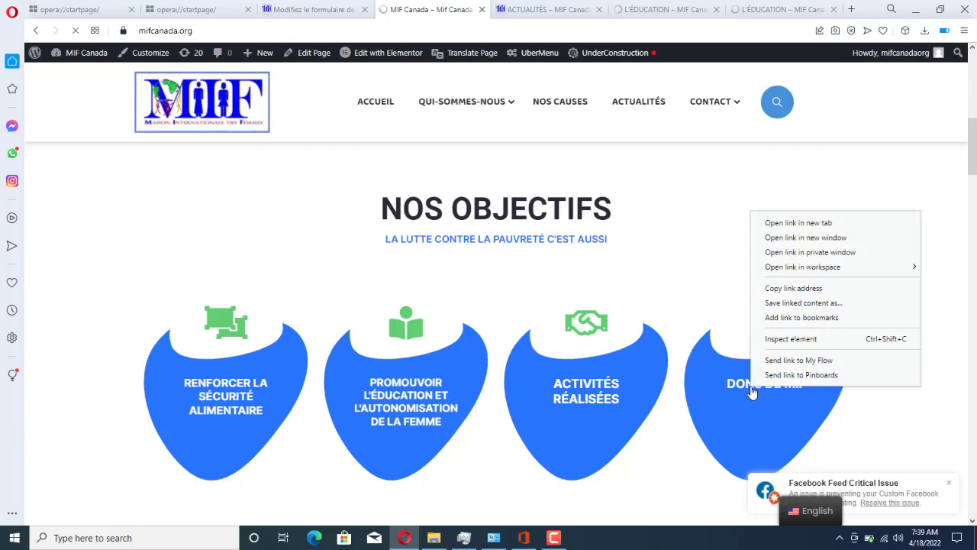
click(789, 231)
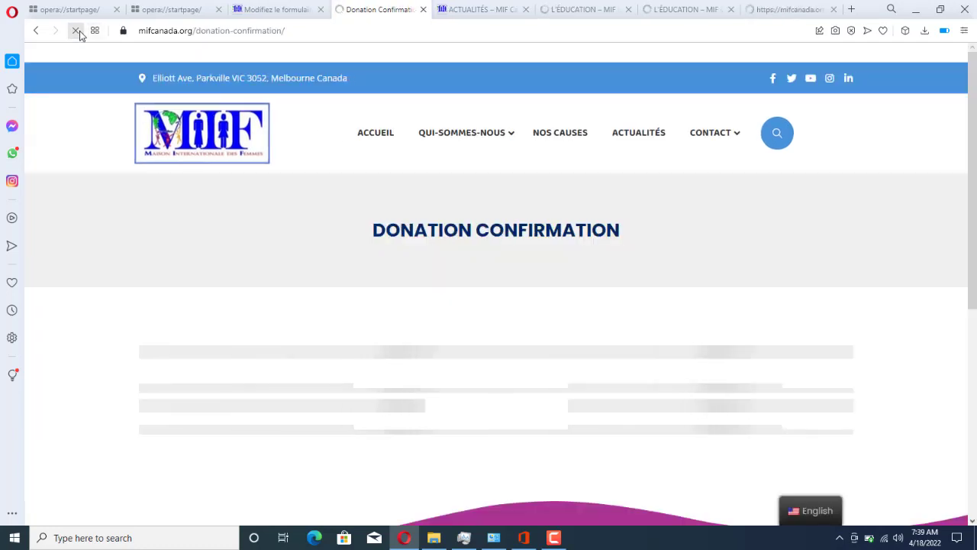
click(36, 30)
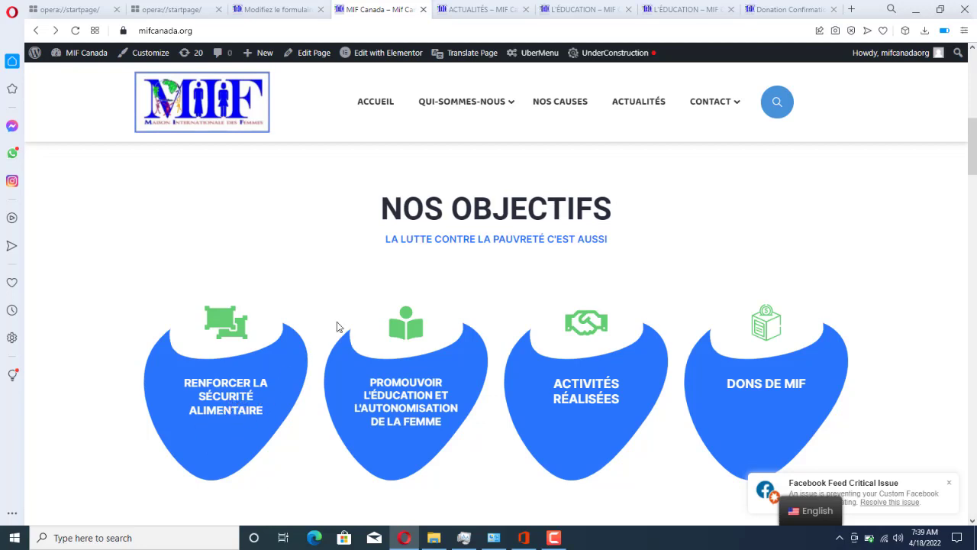
Check which pages the food security and women's education objectives on the homepage lead to
click(462, 9)
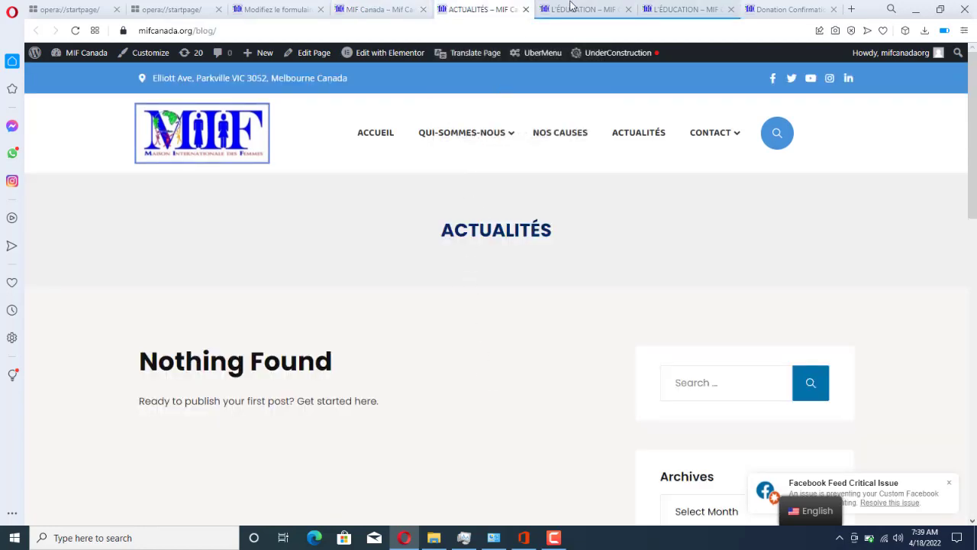
click(403, 8)
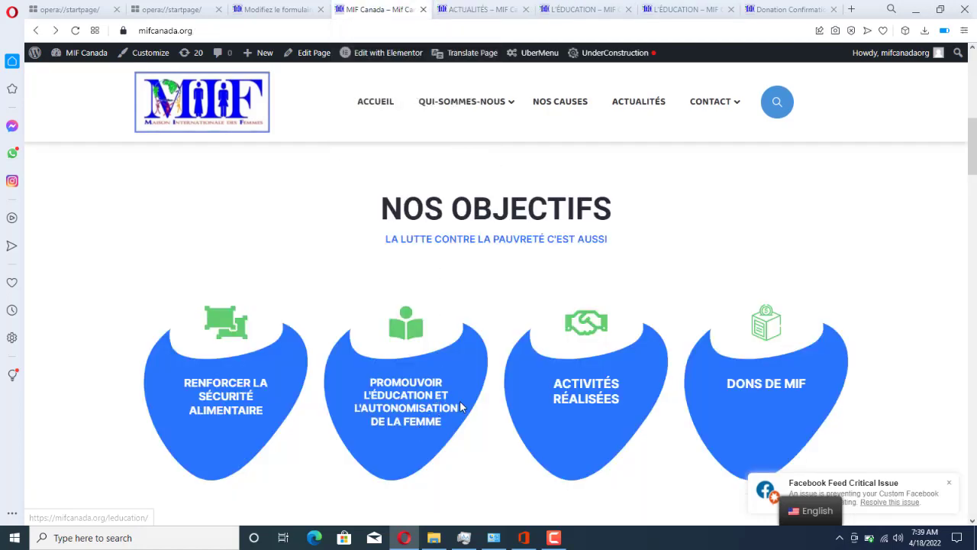
click(478, 7)
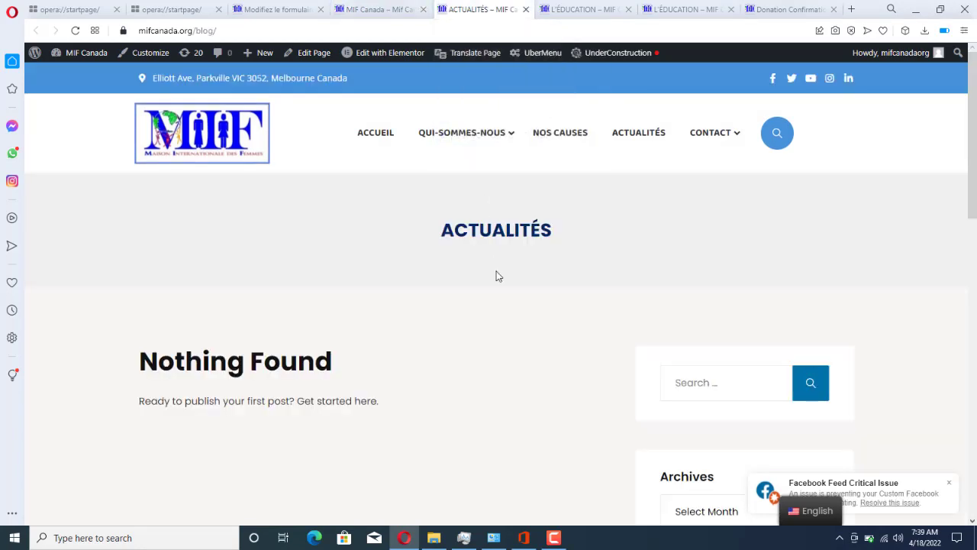
click(558, 7)
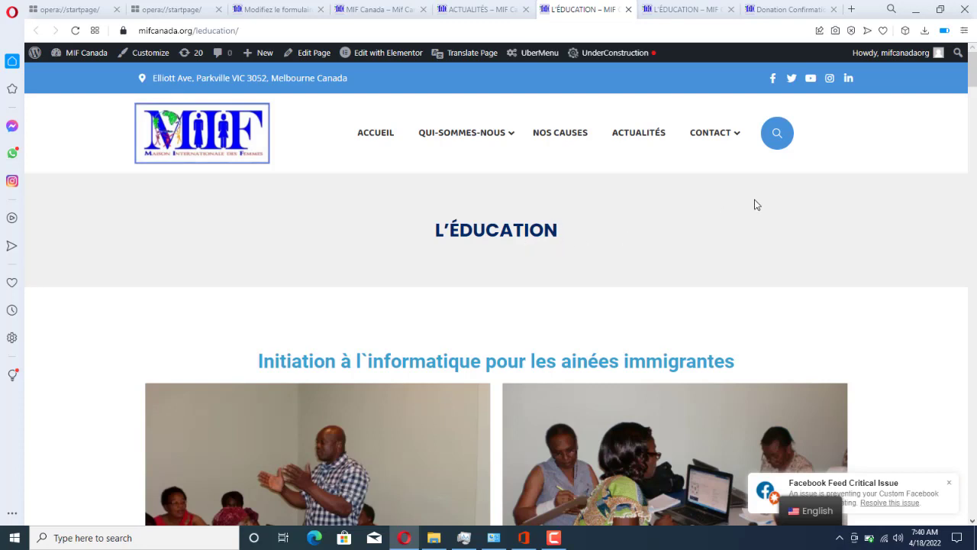
Compare the homepage's "Activités réalisées" and "Dons de MIF" objectives with the pages their links open, including the duplicate L'Éducation tabs
click(358, 7)
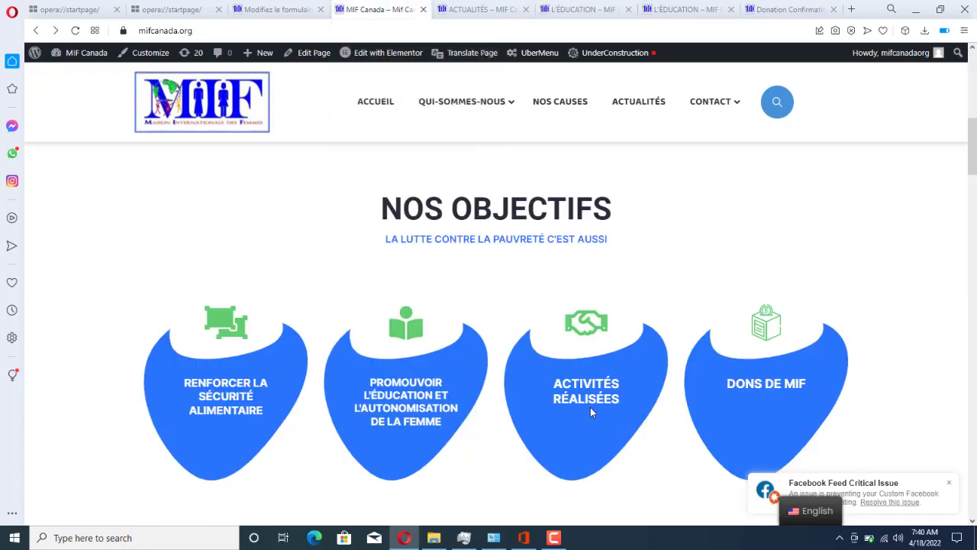
click(584, 9)
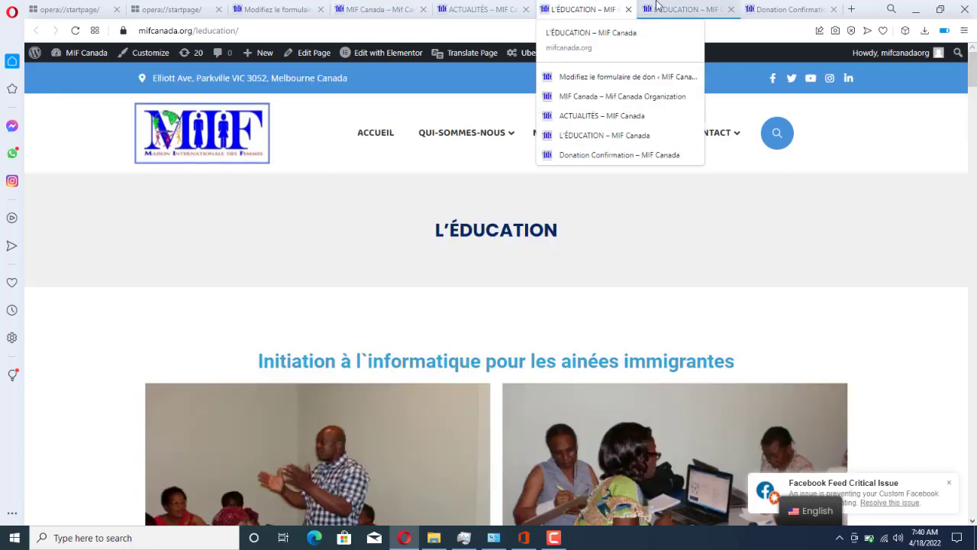
click(679, 7)
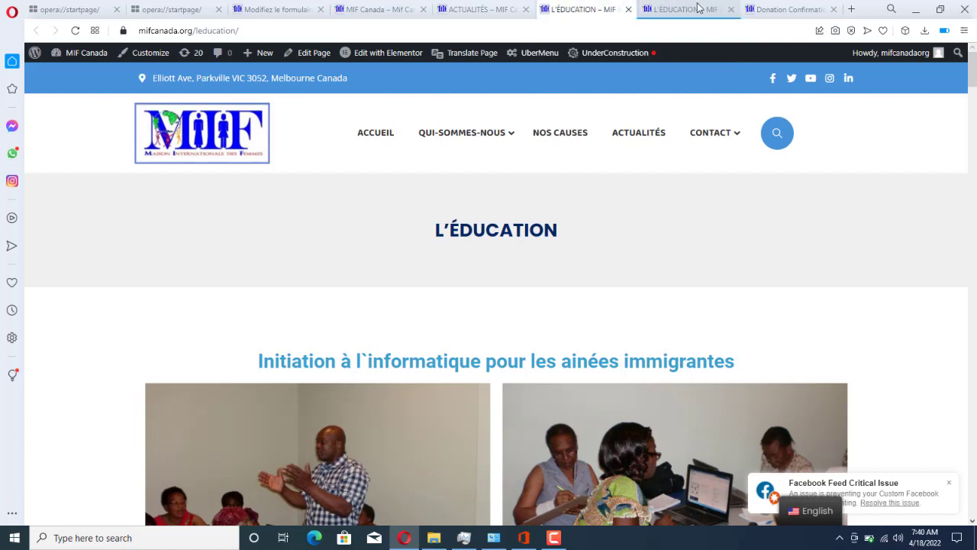
click(608, 9)
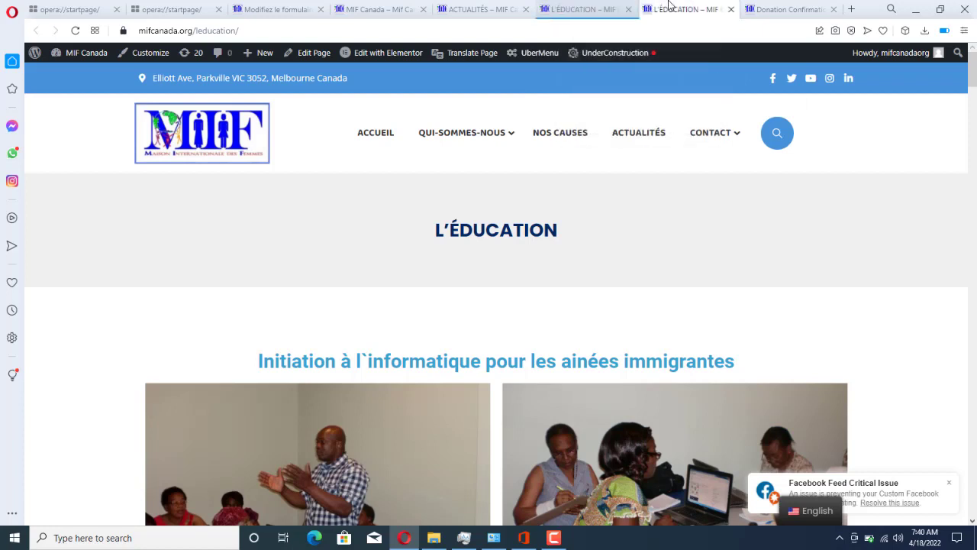
click(654, 8)
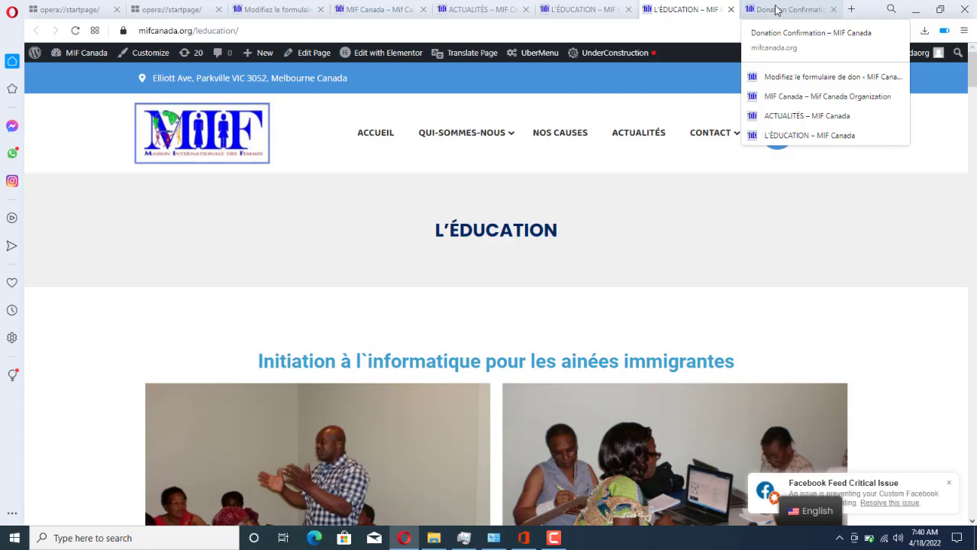
click(372, 14)
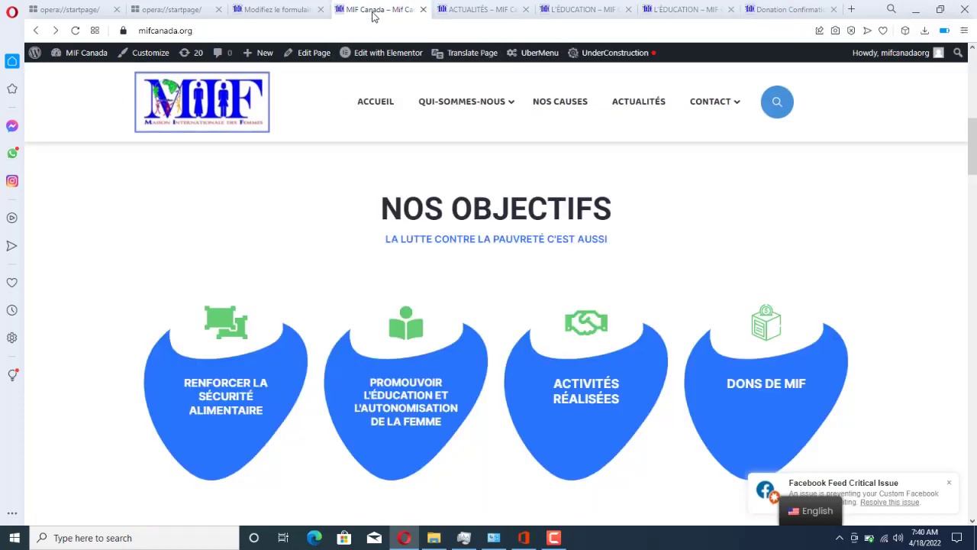
click(768, 10)
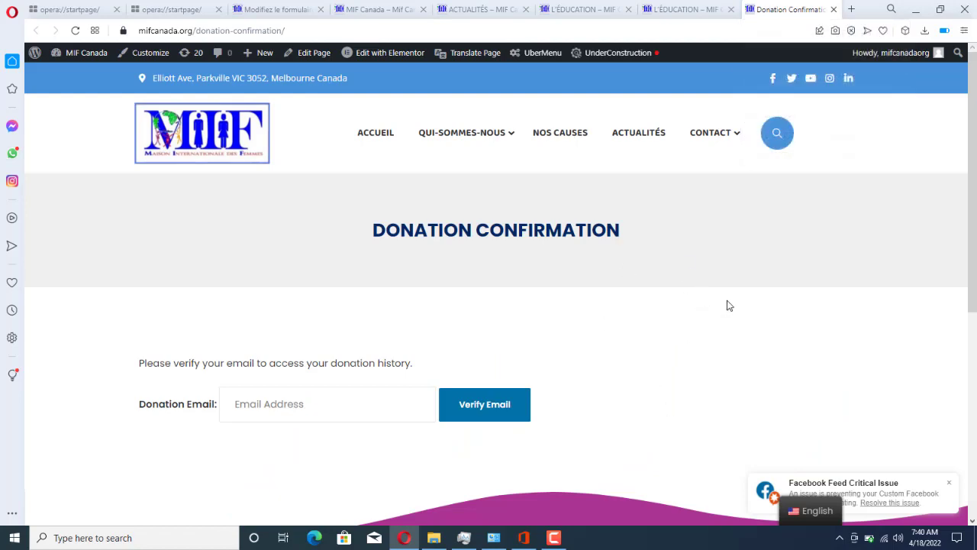
scroll(976, 190, down, 3)
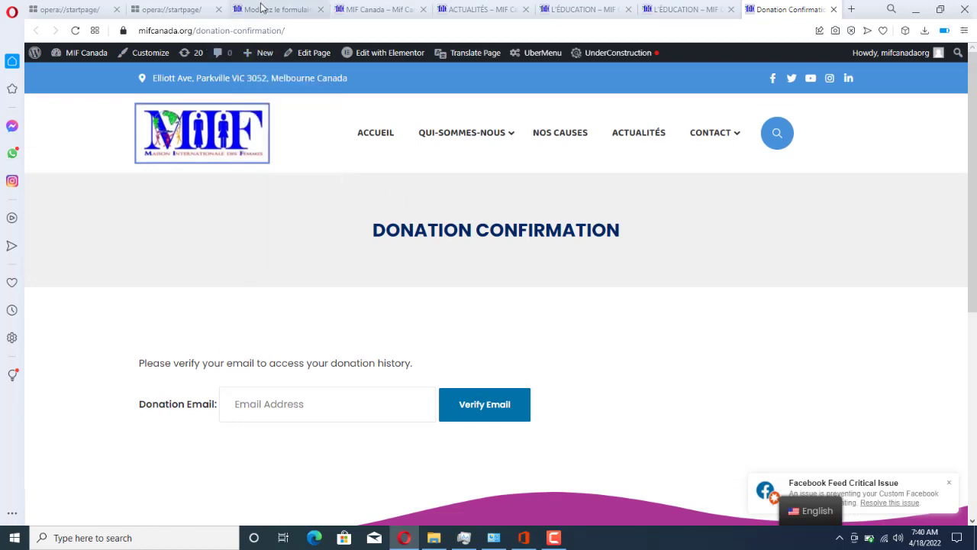
Try to load mifcanada.org/donation by removing "-confirmation/" from the donation page's address
drag(228, 33, 359, 35)
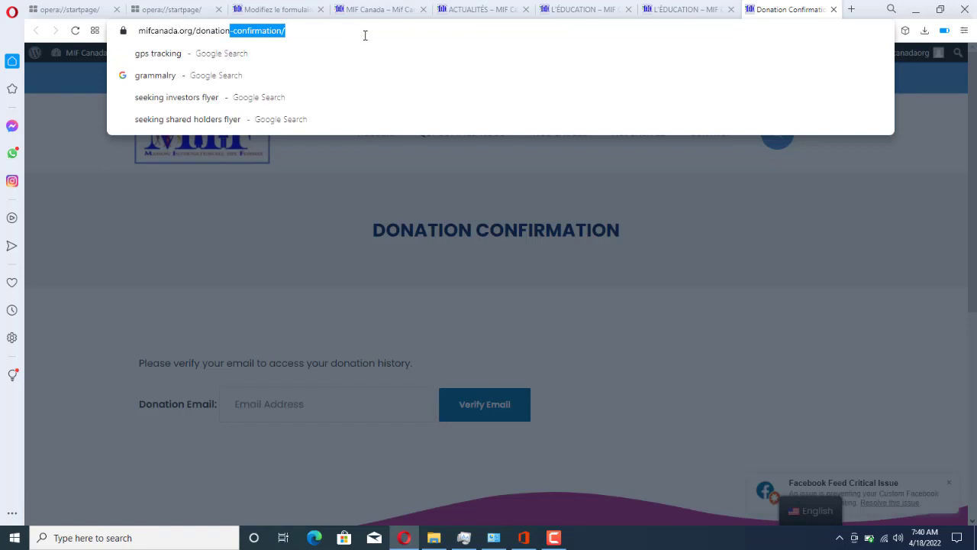
key(BackSpace)
key(Return)
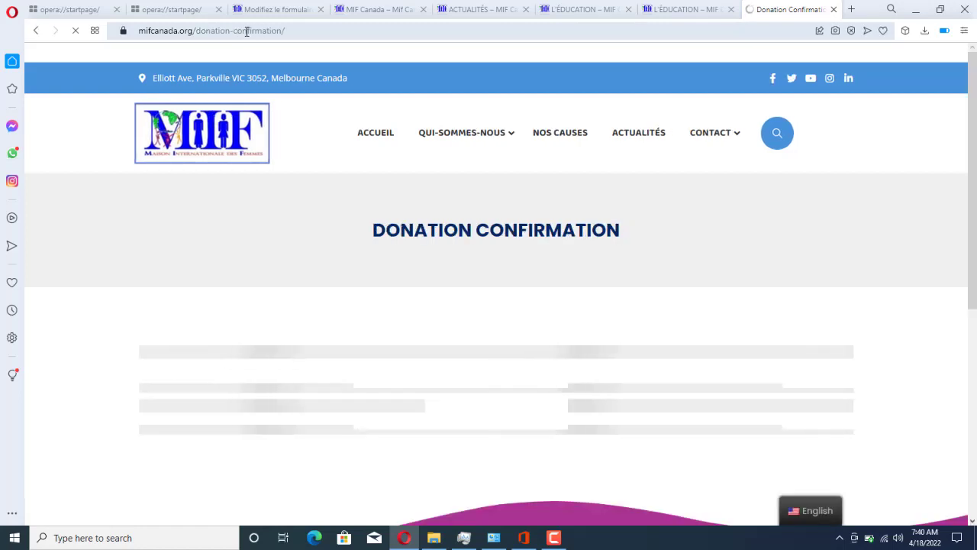
Replace "-confirmation/" in the address with "s" to load mifcanada.org/donations, and look over the donation forms page
click(317, 26)
drag(230, 30, 442, 25)
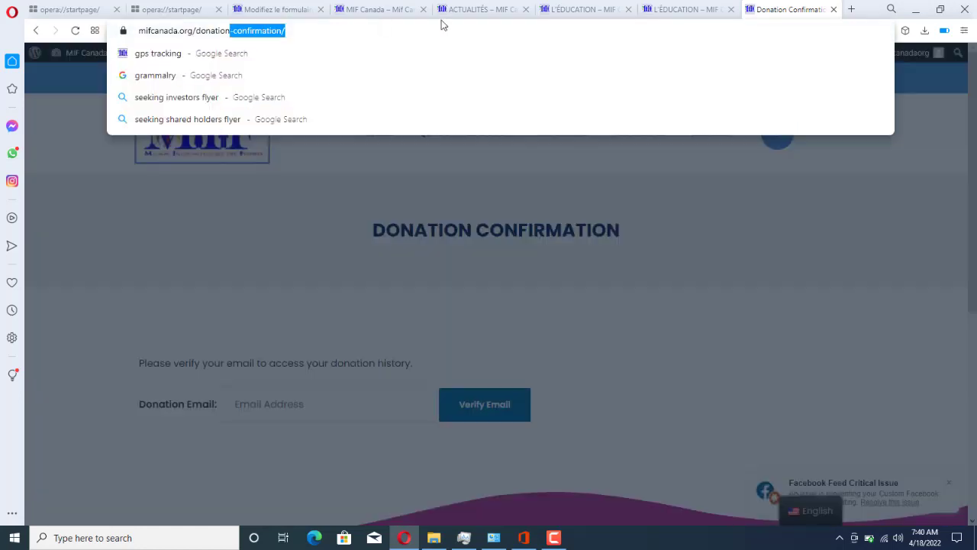
text(s)
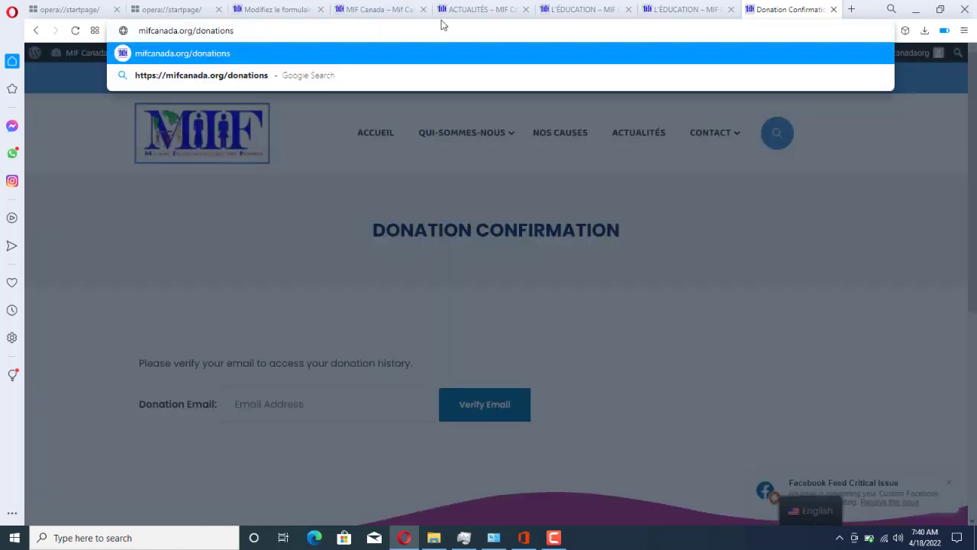
key(Return)
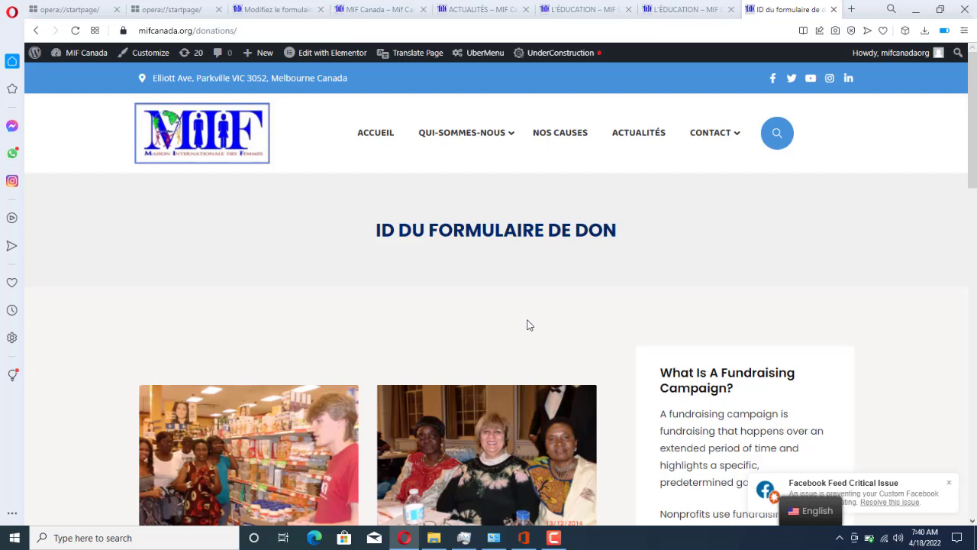
mouse_move(974, 108)
mouse_down()
mouse_move(976, 343)
mouse_move(974, 103)
mouse_up()
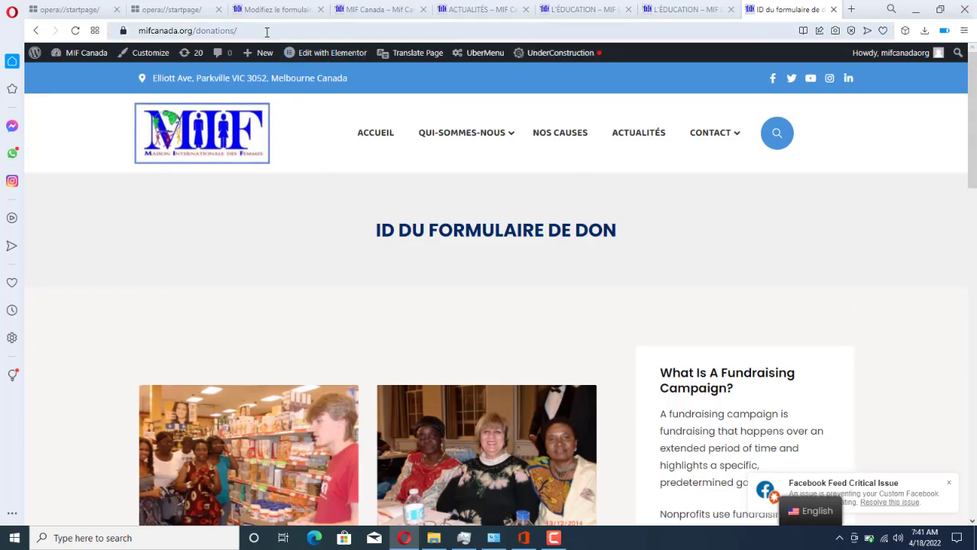
Open the "Dons de MIF" objective's link from the homepage in a new tab and check which page it leads to
click(397, 9)
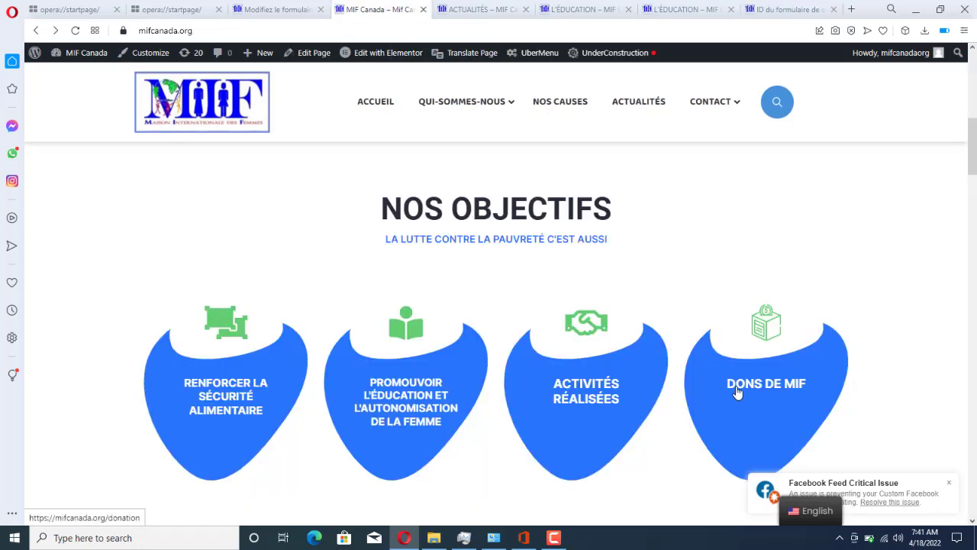
right_click(775, 393)
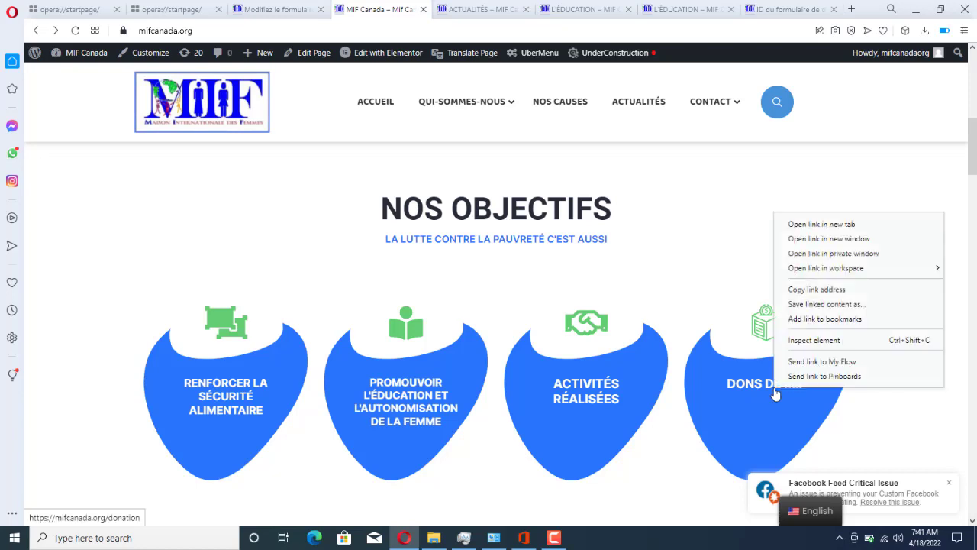
click(811, 226)
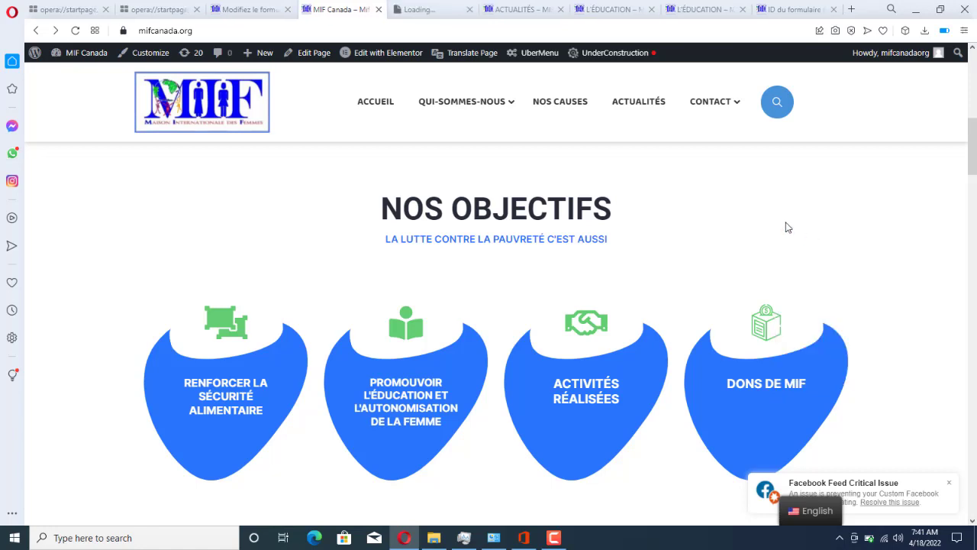
click(418, 10)
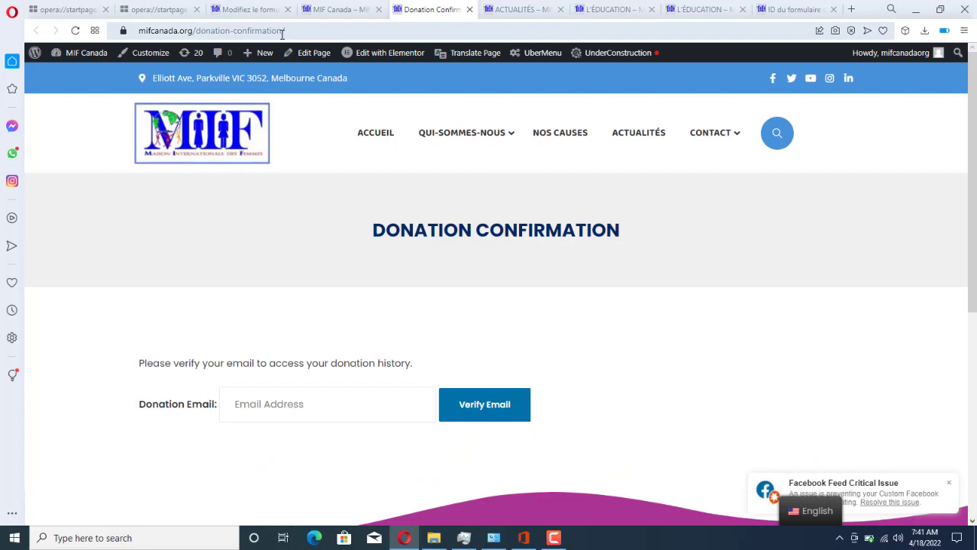
Replace "-confirmation/" with "s" in the opened page's address to load mifcanada.org/donations
drag(232, 29, 317, 28)
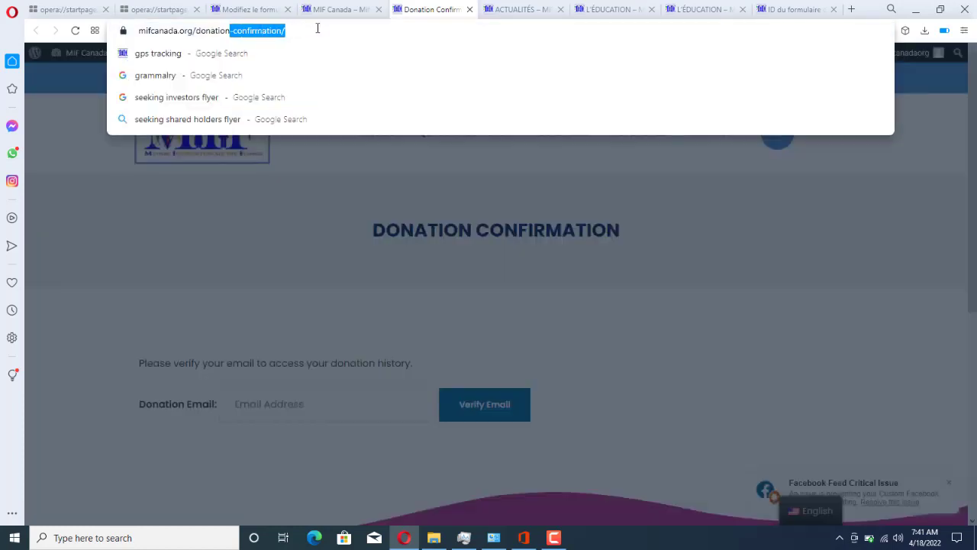
text(s)
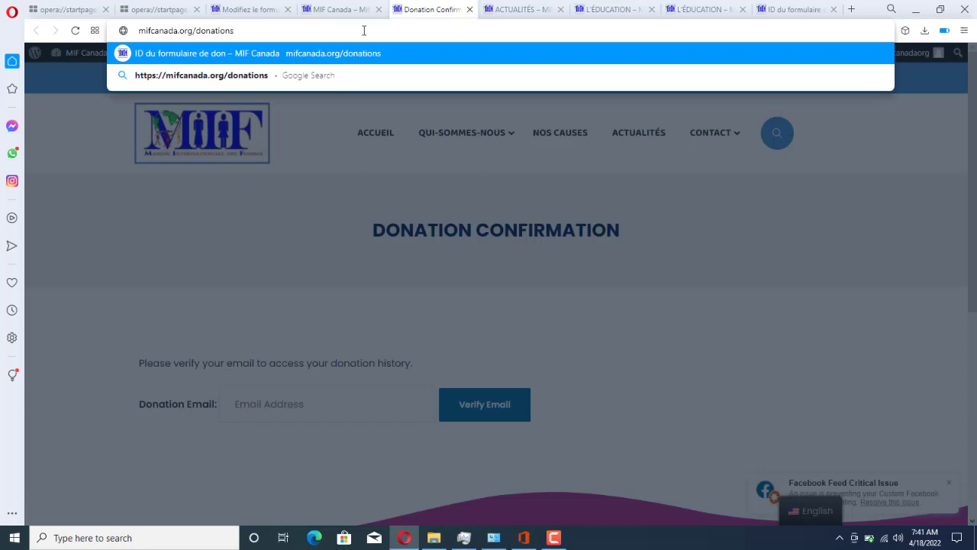
key(Return)
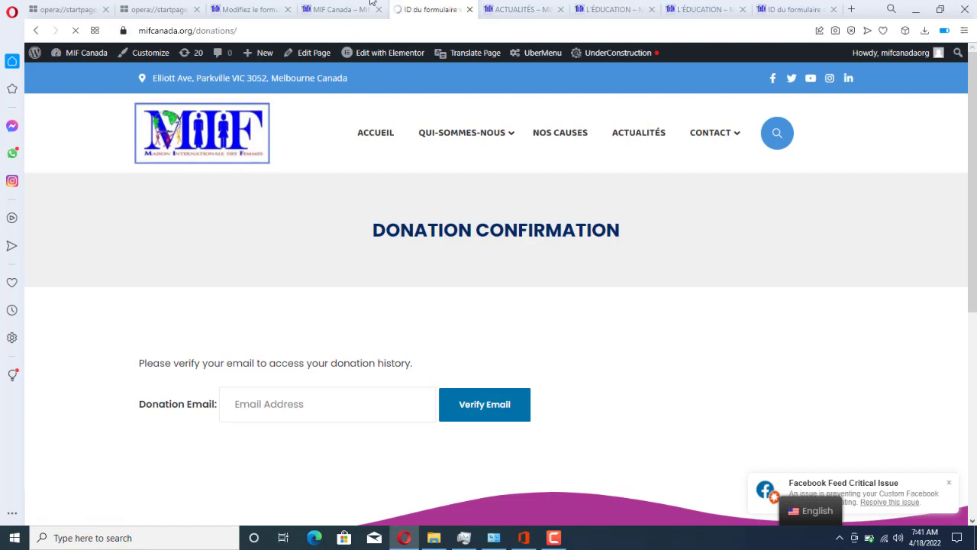
Return to the homepage and open it for editing with Elementor in a new tab
key(ctrl+Tab)
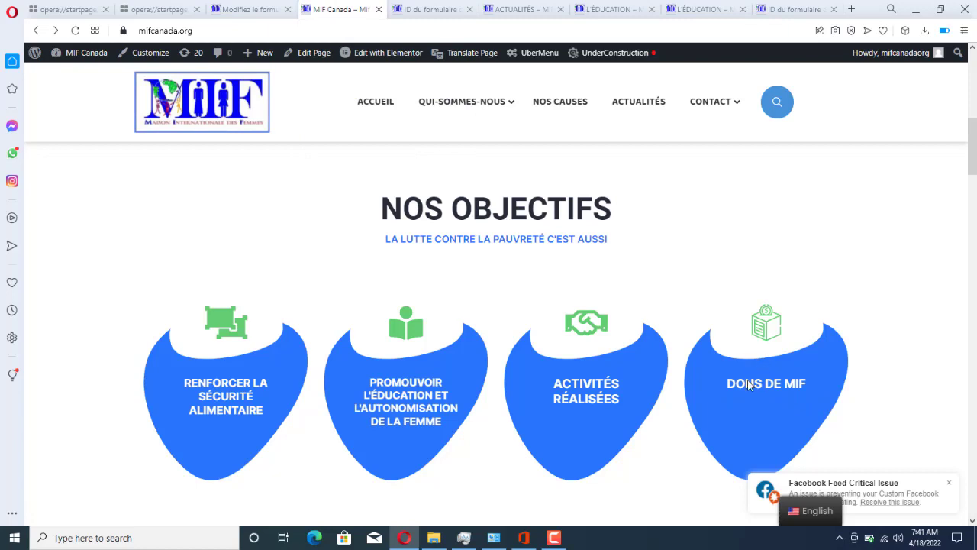
right_click(369, 61)
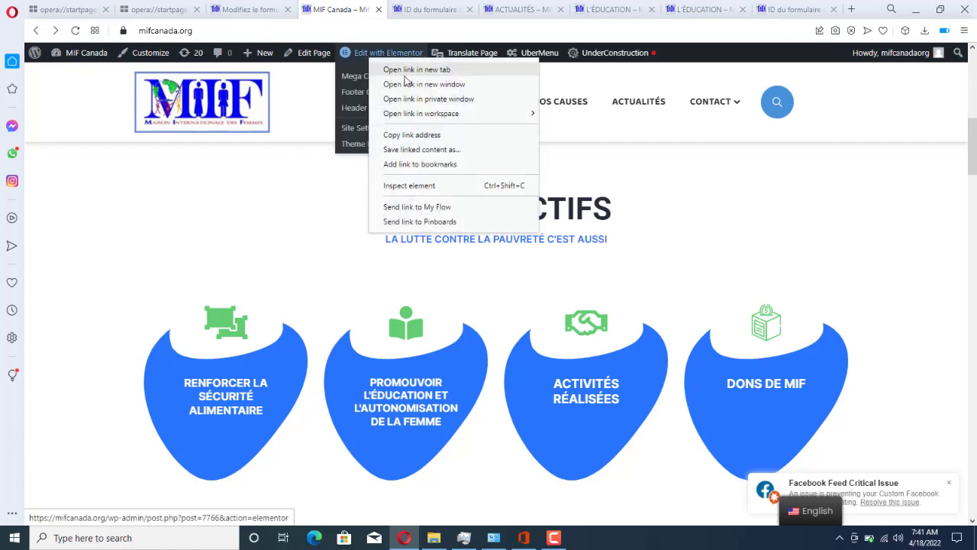
click(398, 71)
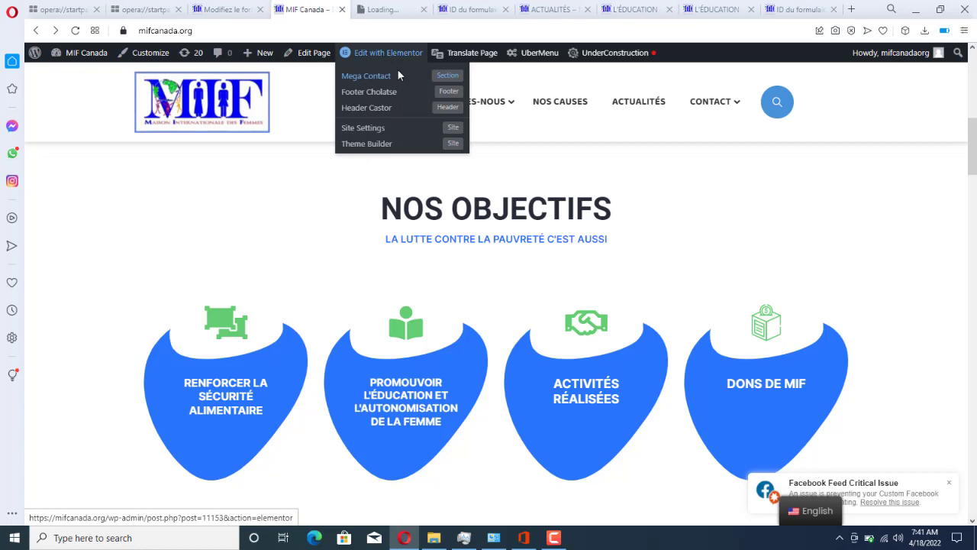
click(381, 9)
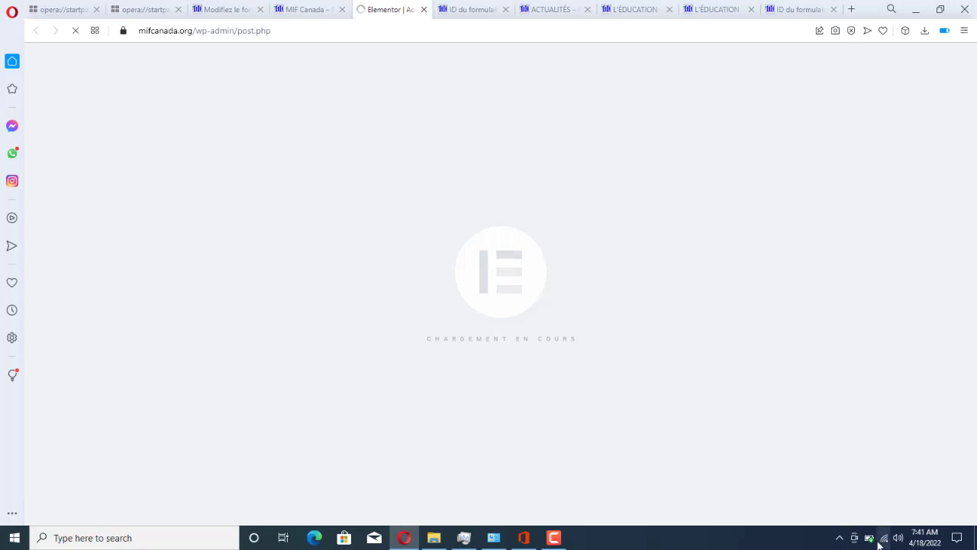
mouse_move(870, 541)
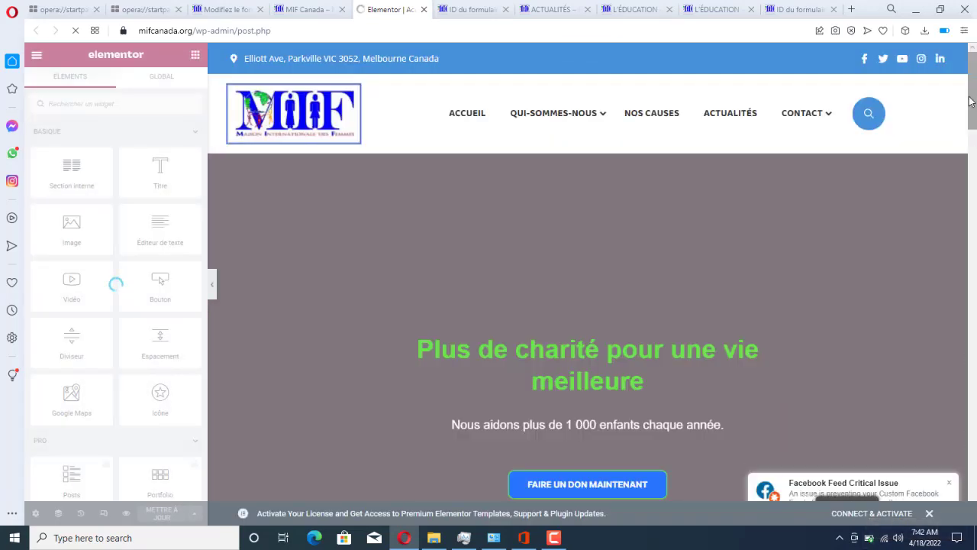
drag(974, 103, 974, 155)
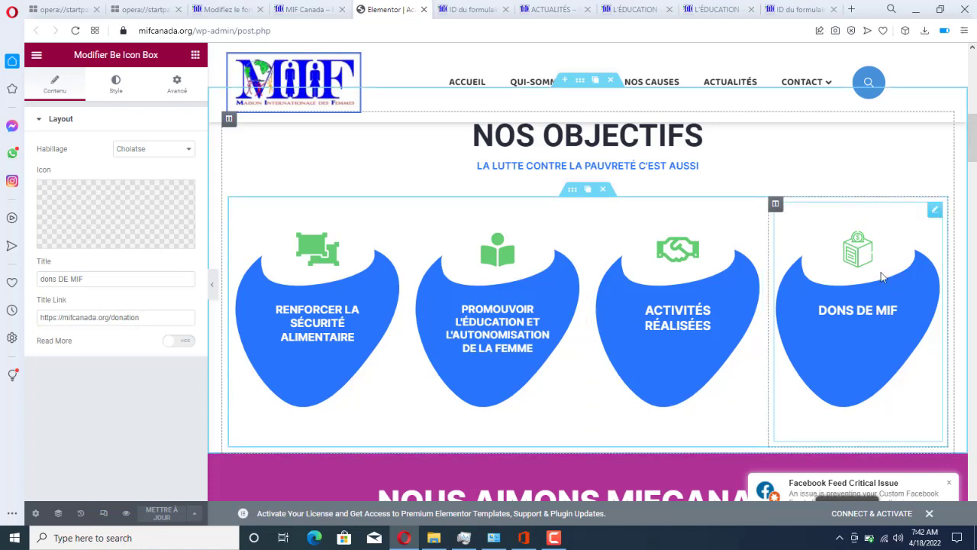
click(150, 318)
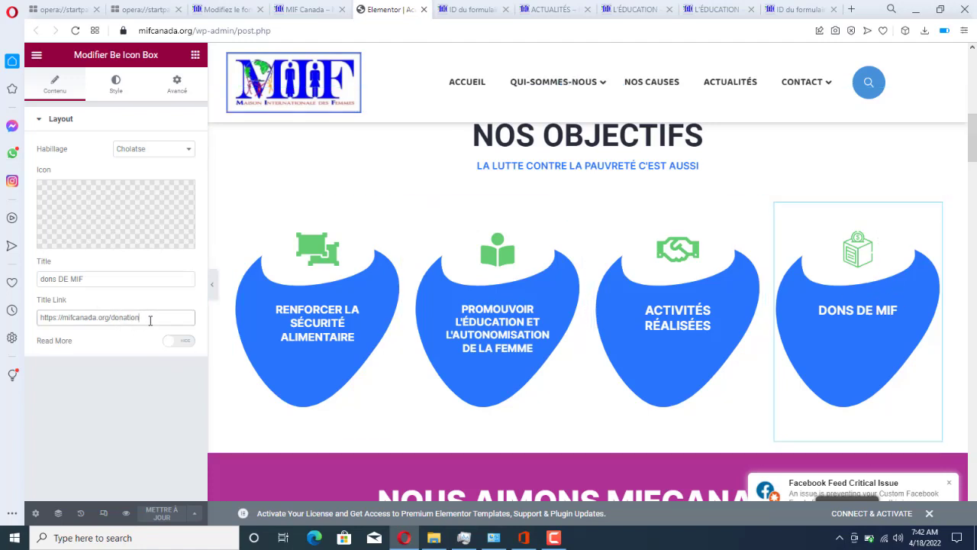
text(s)
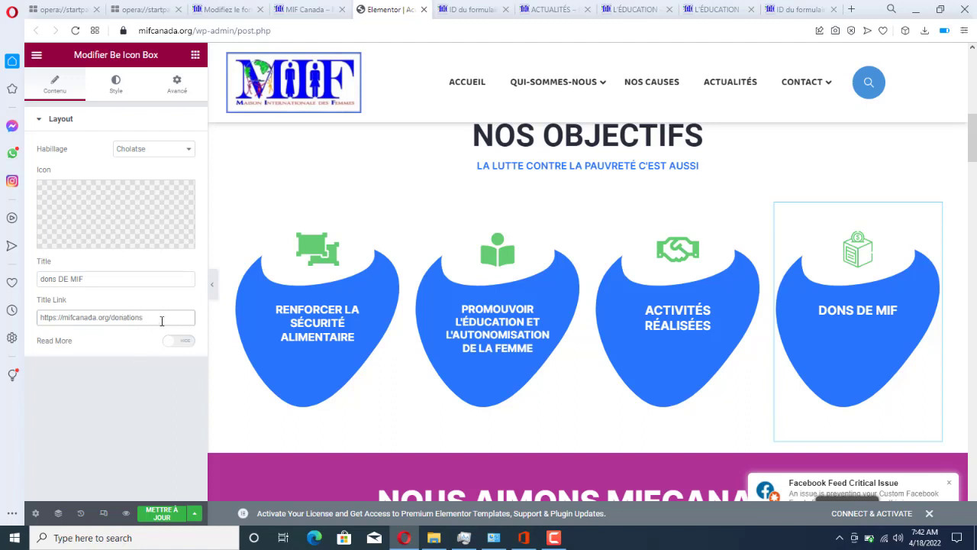
click(162, 514)
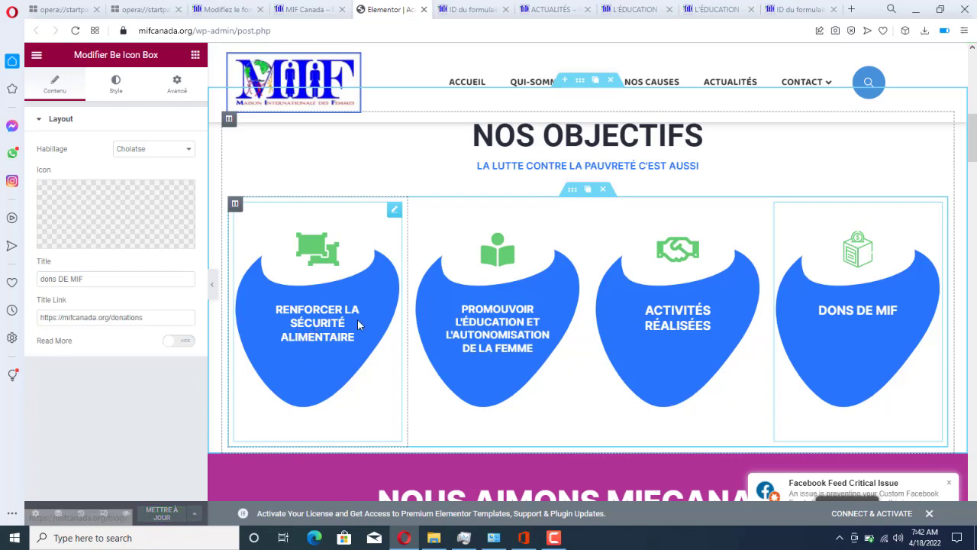
click(395, 211)
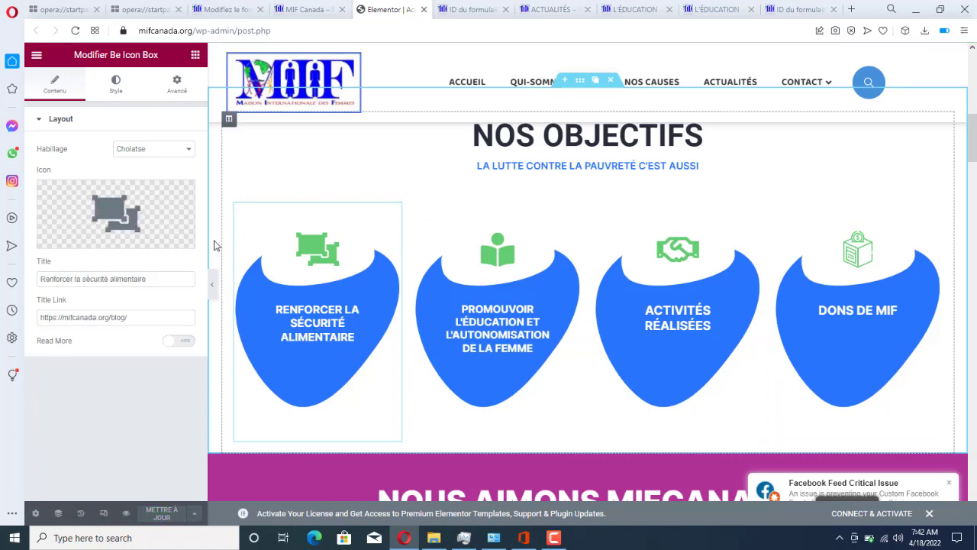
click(133, 319)
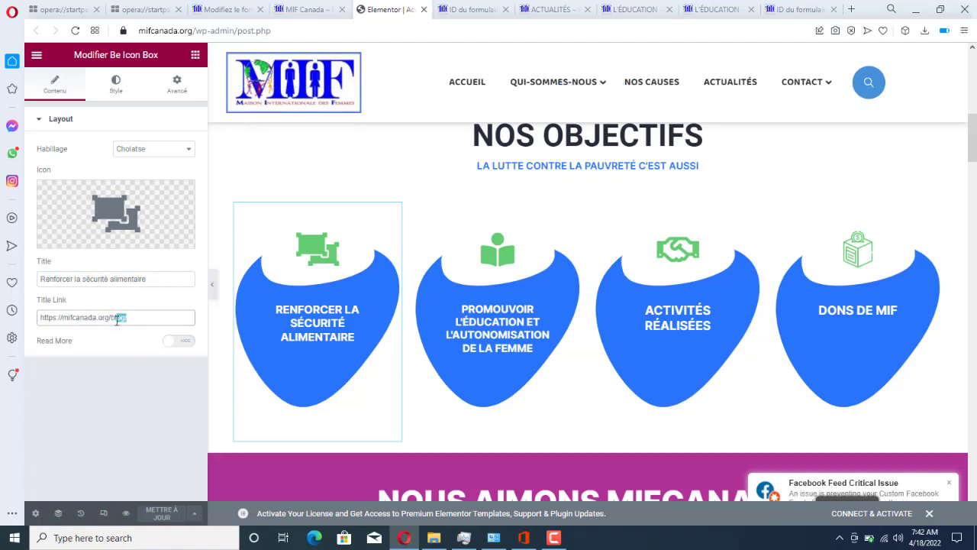
key(BackSpace)
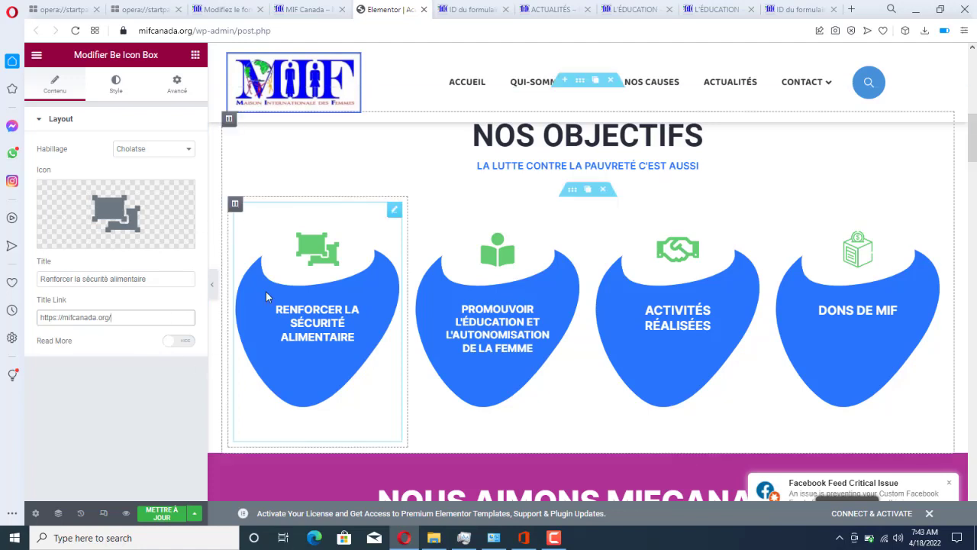
Switch to the WordPress dashboard and open the list of all the site's pages
click(312, 13)
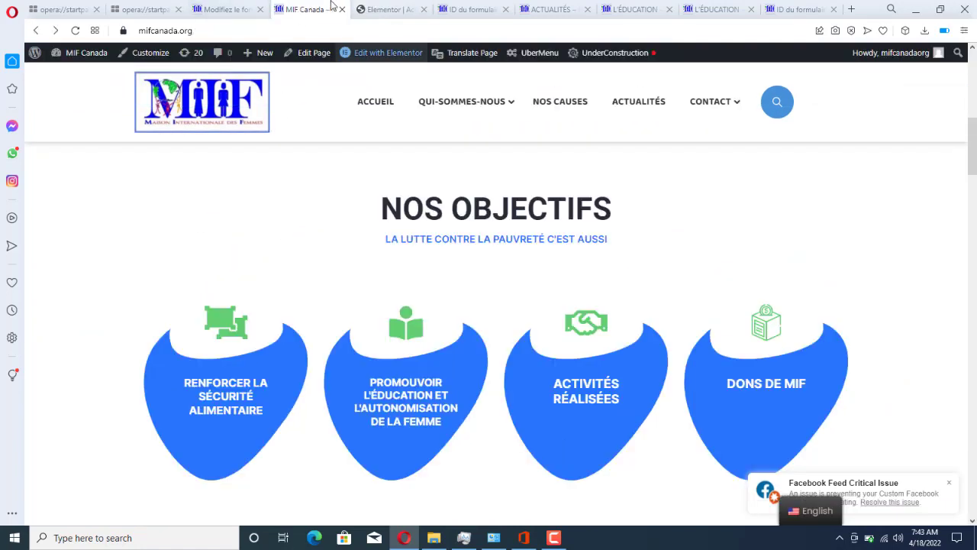
click(386, 9)
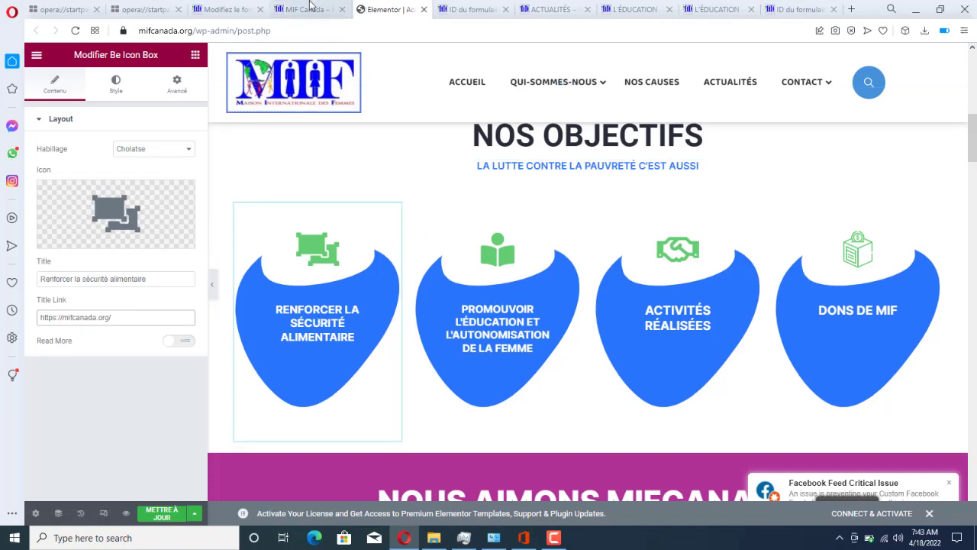
click(307, 9)
click(223, 9)
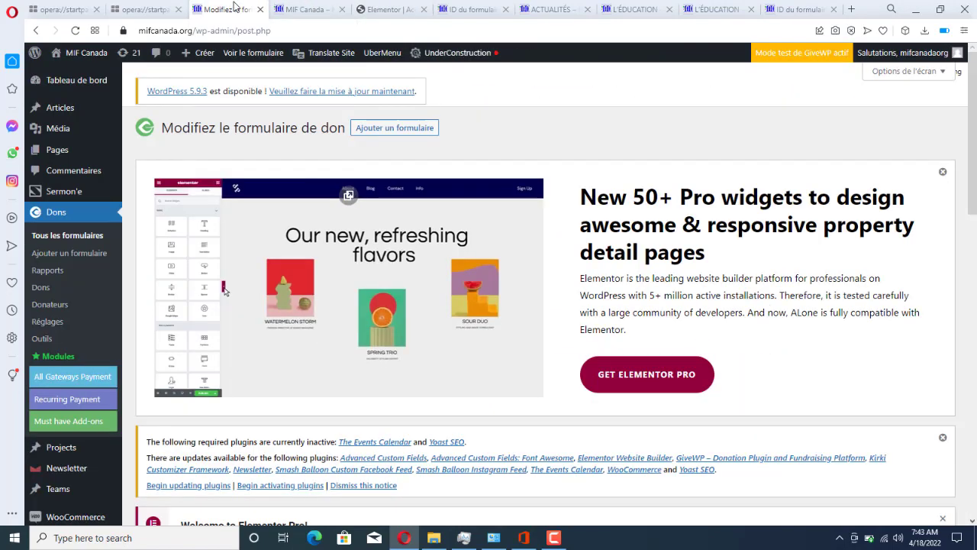
mouse_move(81, 152)
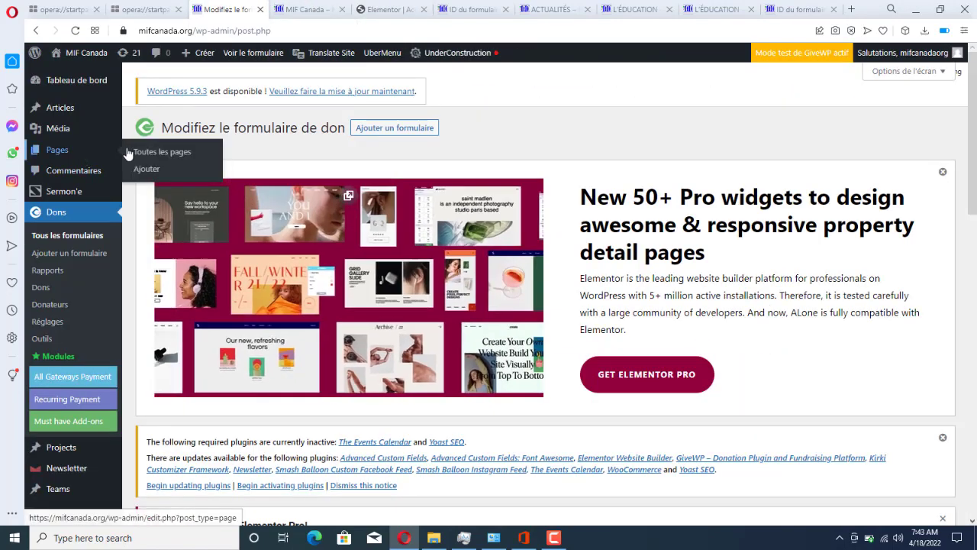
click(145, 154)
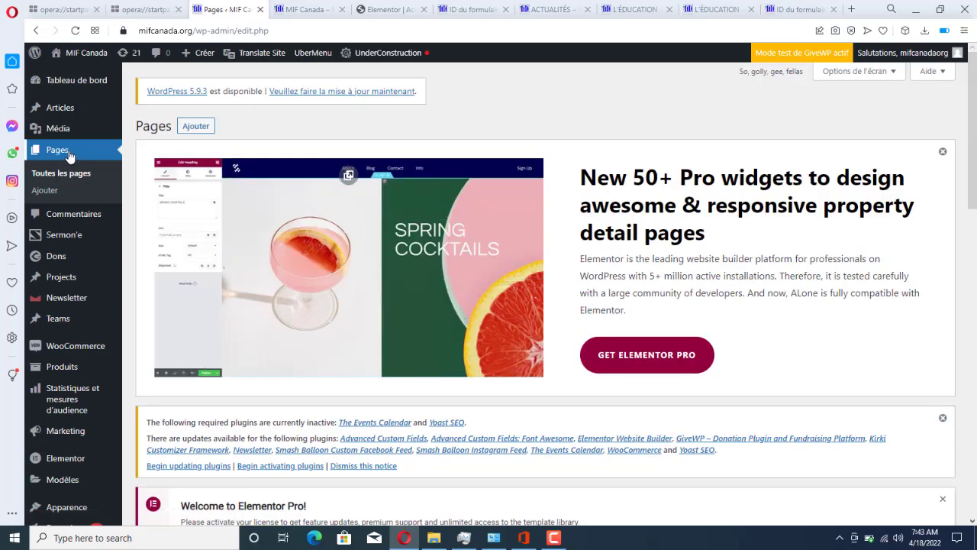
Dismiss the Elementor promotion, the plugin notice and the Elementor Pro welcome notice above the page list
click(944, 153)
click(944, 154)
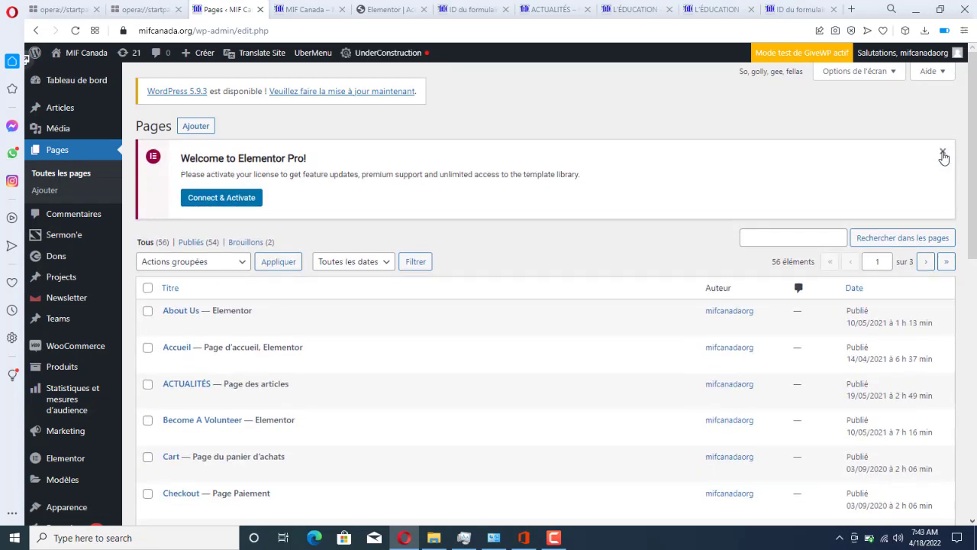
click(944, 155)
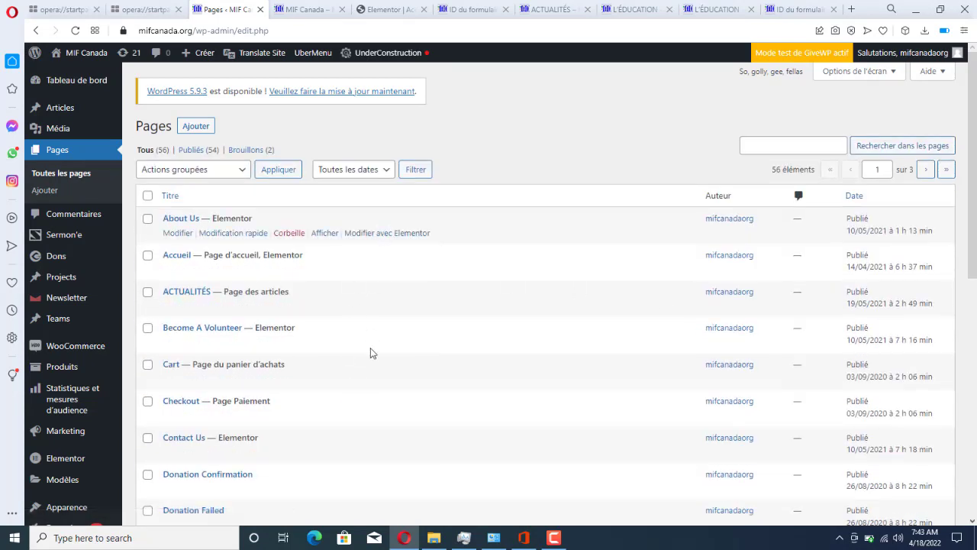
Look through the first and second screens of the page list to examine which pages exist on the site
drag(974, 123, 973, 351)
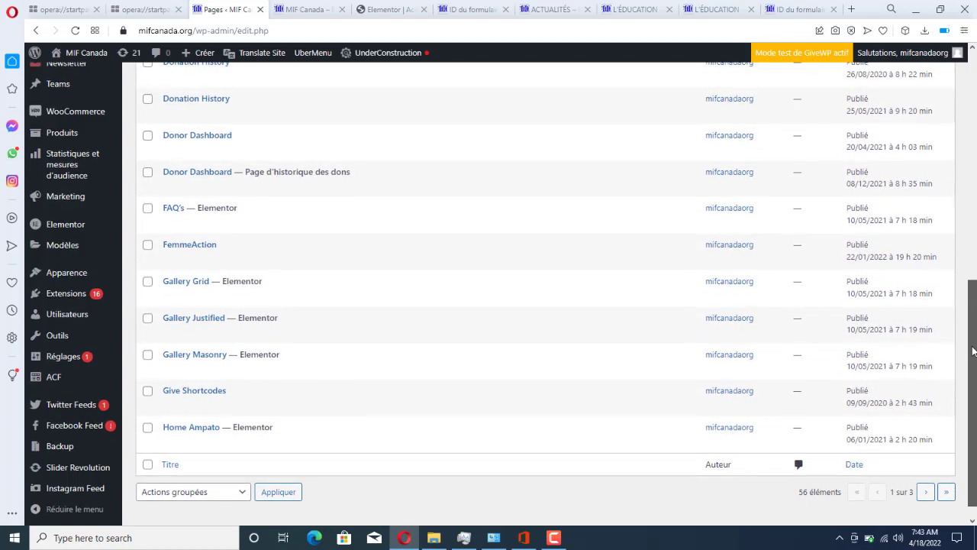
drag(973, 351, 955, 86)
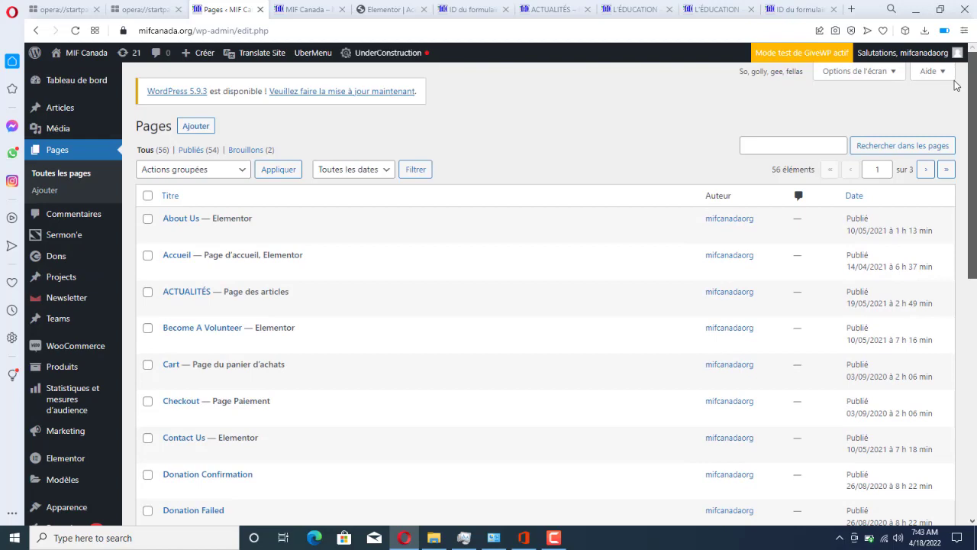
drag(955, 85, 976, 355)
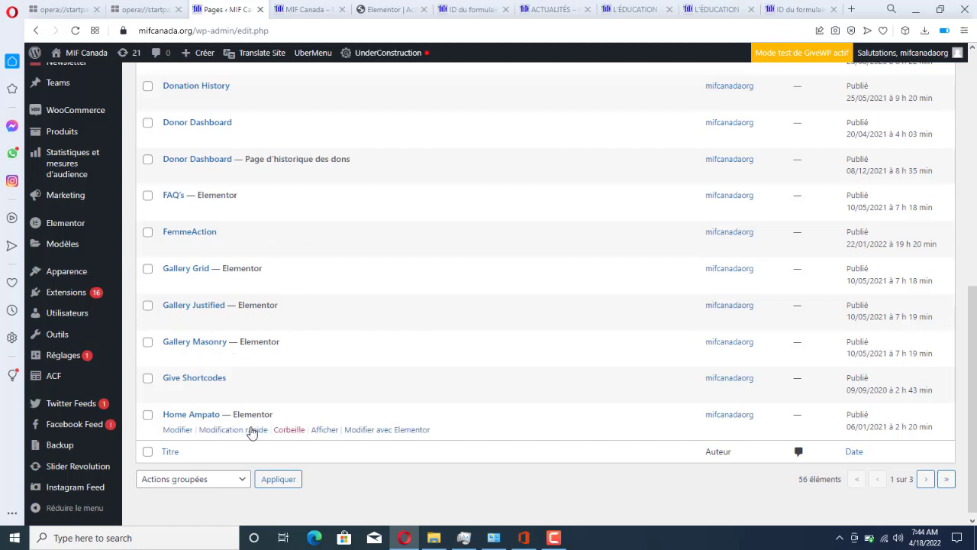
click(925, 481)
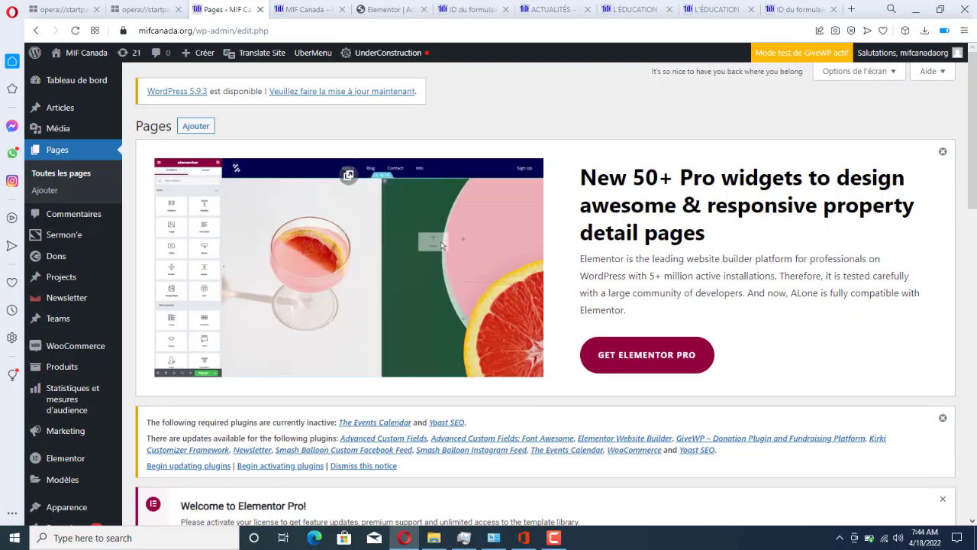
scroll(975, 184, down, 4)
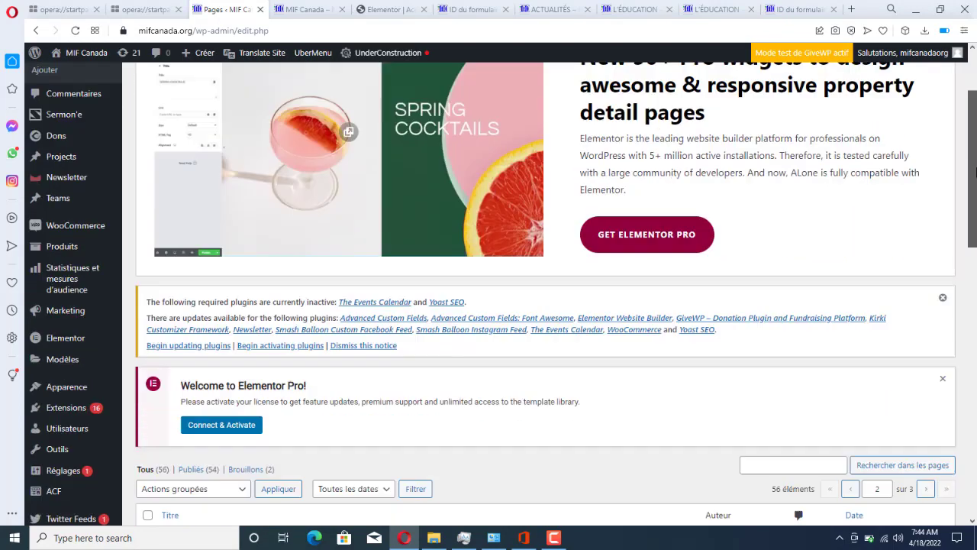
scroll(976, 229, down, 4)
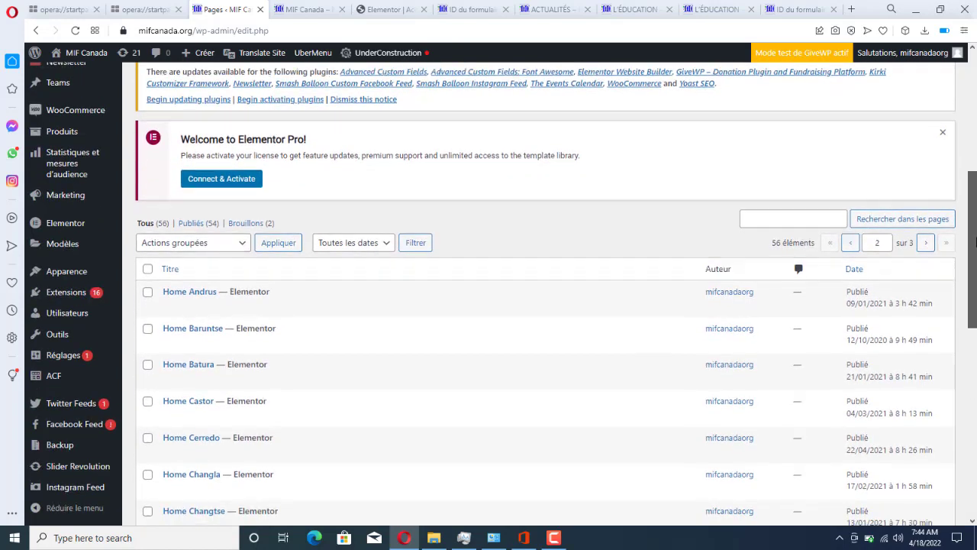
drag(975, 319, 976, 424)
scroll(362, 342, up, 10)
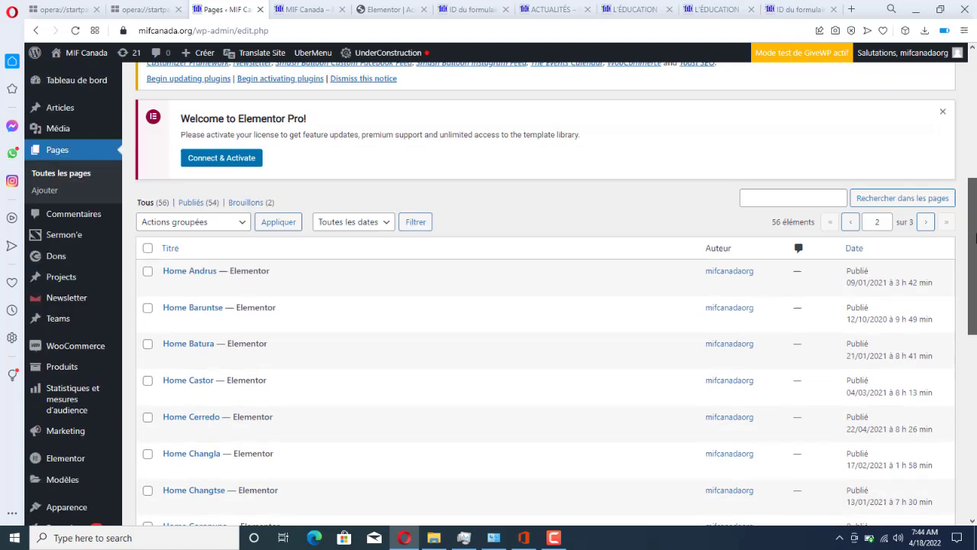
Select every page on the second screen of the page list and move them to the trash with a bulk action
click(147, 283)
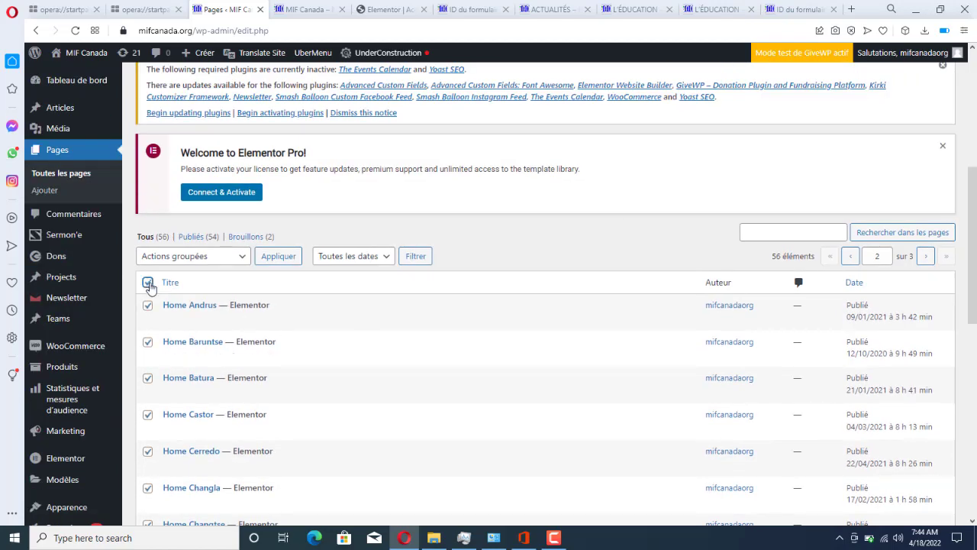
click(219, 256)
click(187, 298)
click(280, 259)
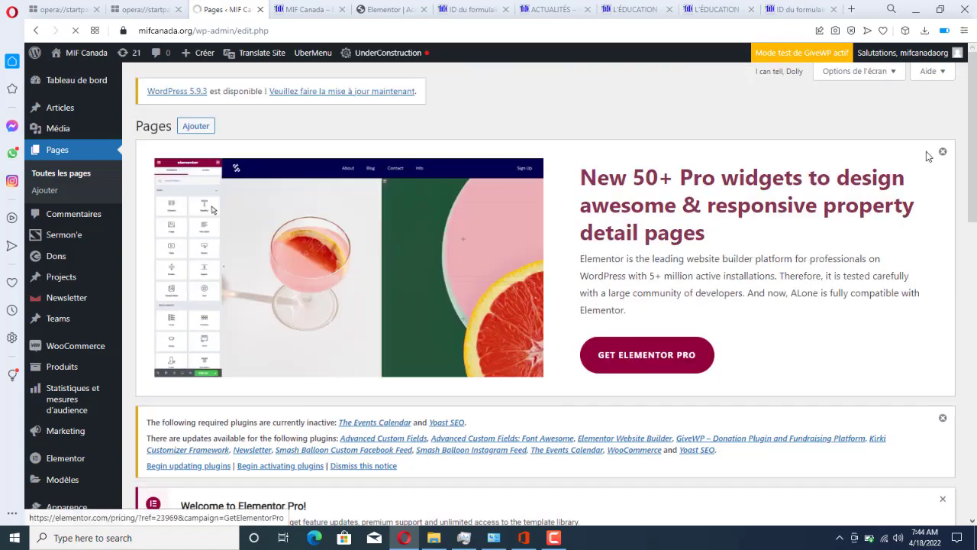
Select only the pages from Home Saltoro to Home Yutmaru, leaving out L'ÉDUCATION through Shop, and move them to the trash with a bulk action
drag(976, 145, 966, 297)
click(148, 183)
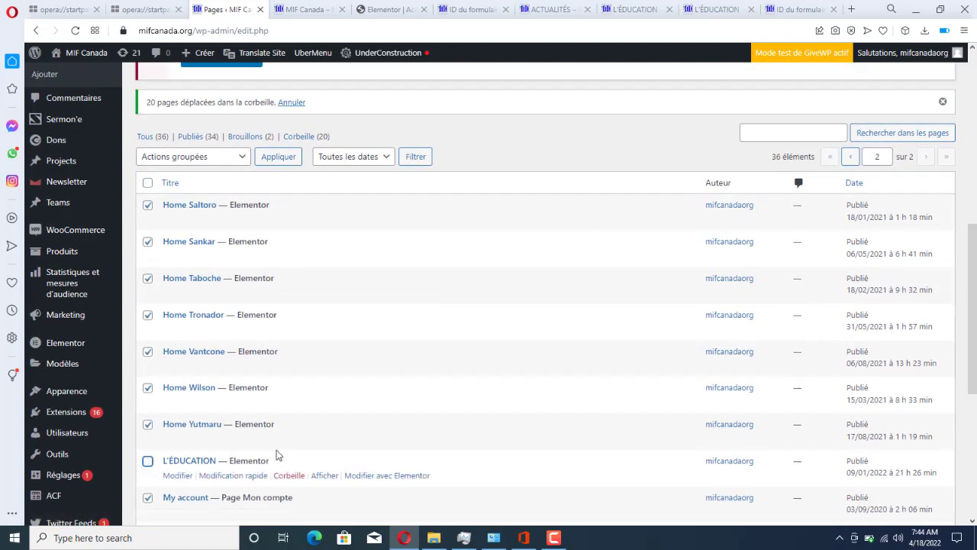
drag(973, 265, 975, 350)
click(147, 263)
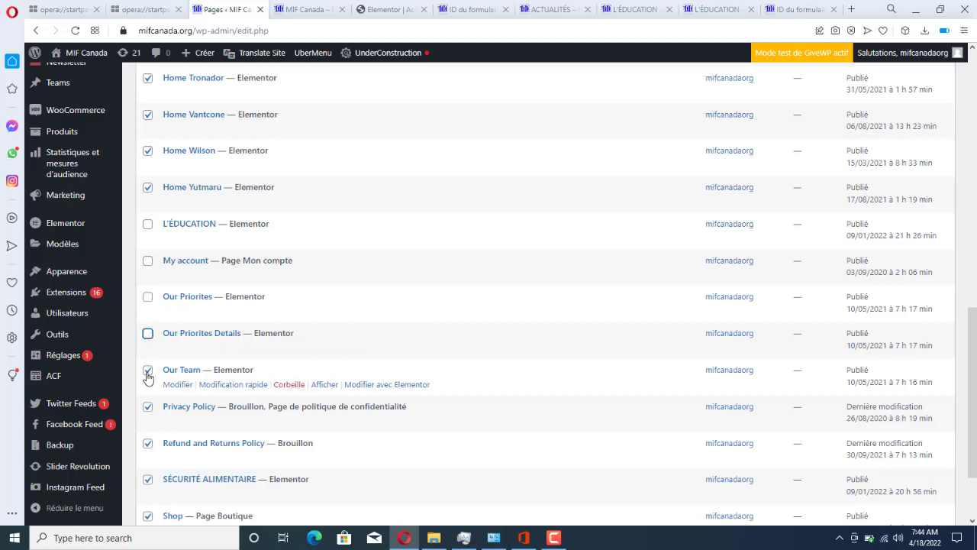
click(148, 409)
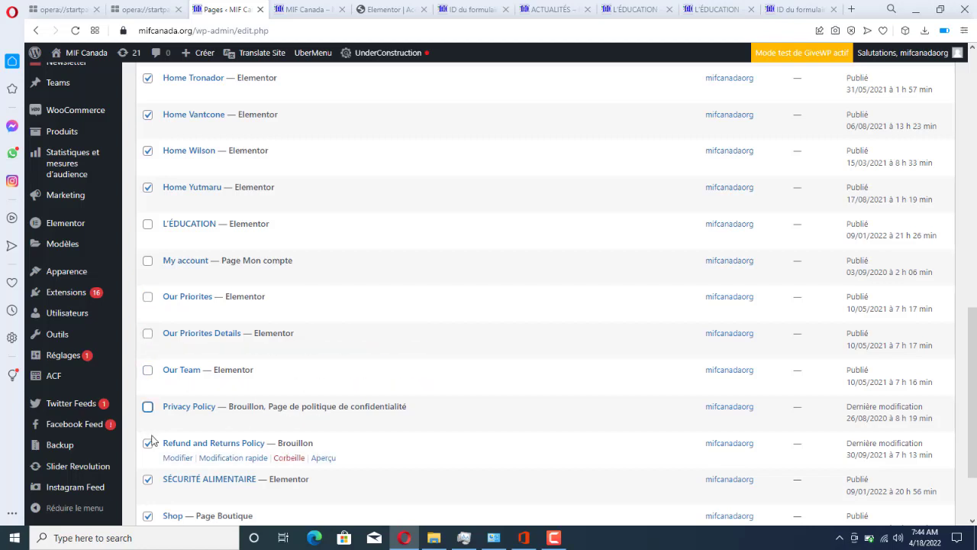
click(148, 445)
click(147, 481)
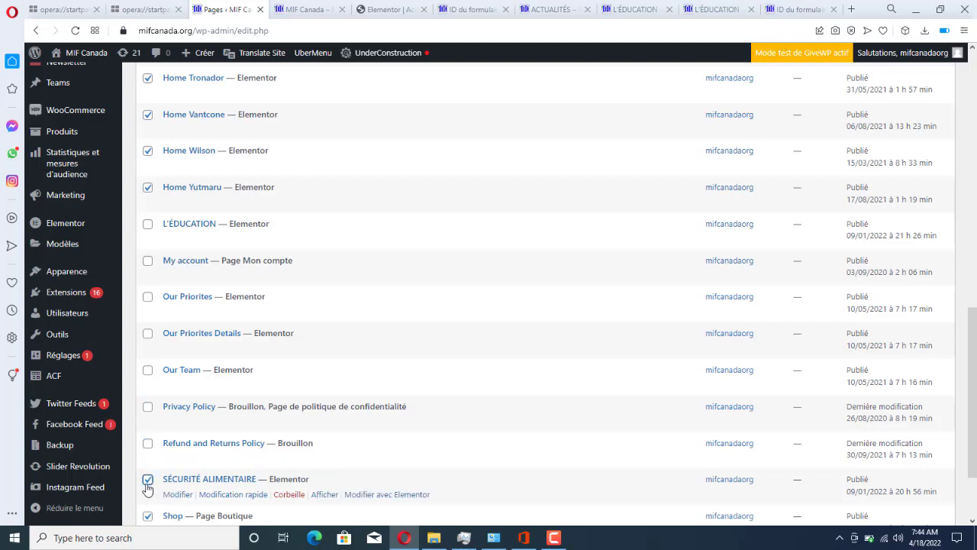
click(148, 516)
scroll(974, 467, down, 2)
drag(975, 468, 976, 269)
scroll(975, 311, down, 1)
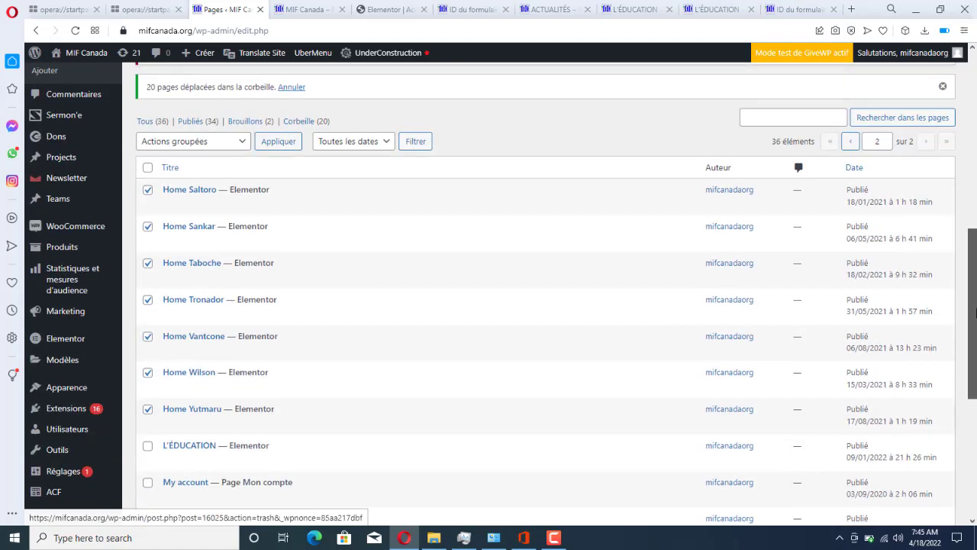
scroll(975, 312, up, 1)
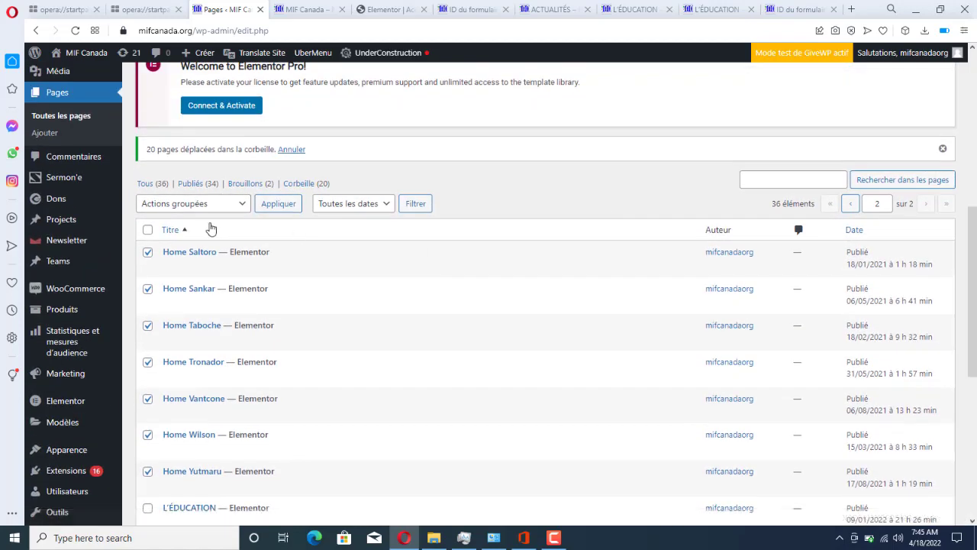
click(233, 203)
click(198, 243)
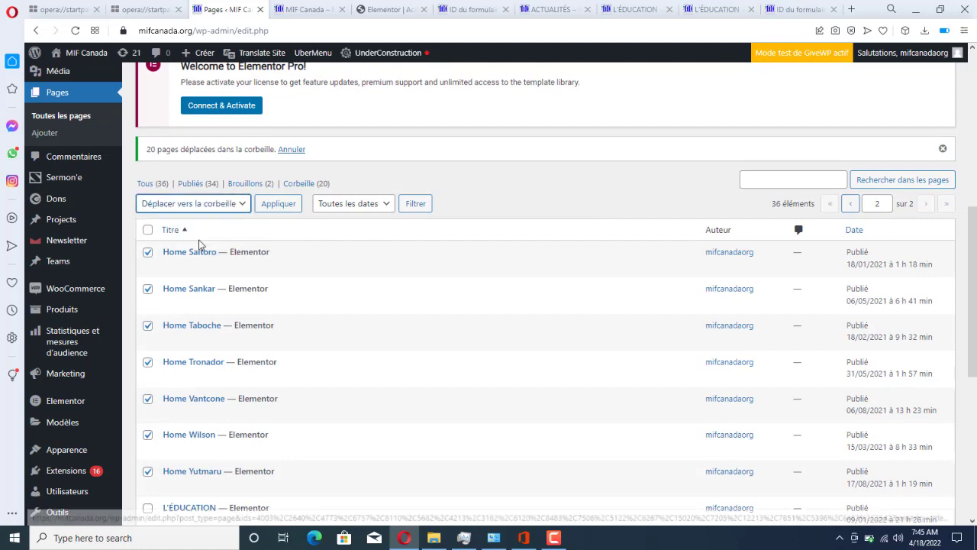
click(279, 211)
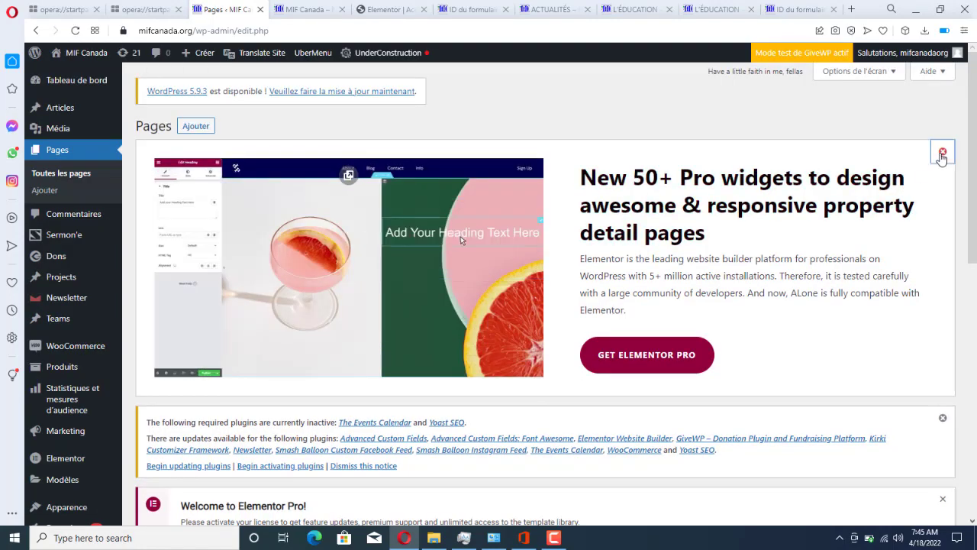
Dismiss the Elementor promotion, the plugin notice and the Elementor Pro welcome notice above the remaining pages
click(942, 156)
click(942, 153)
click(943, 153)
Open the SÉCURITÉ ALIMENTAIRE page's editor in a new browser tab and view it
scroll(975, 262, down, 1)
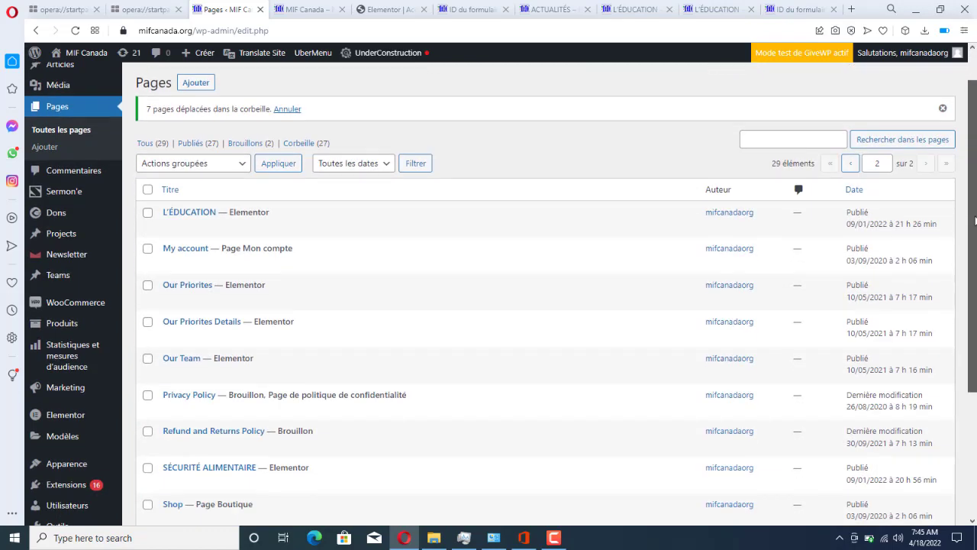
scroll(976, 262, down, 1)
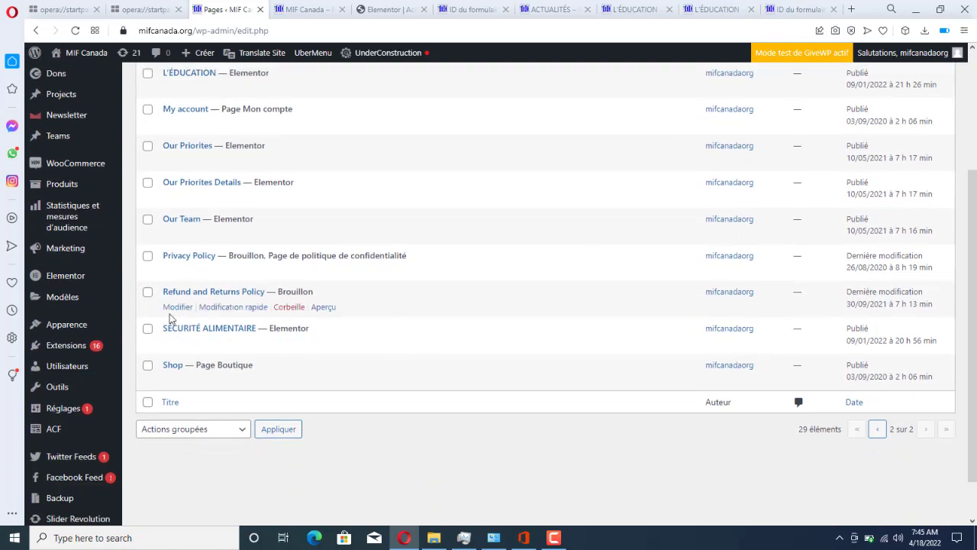
mouse_move(183, 337)
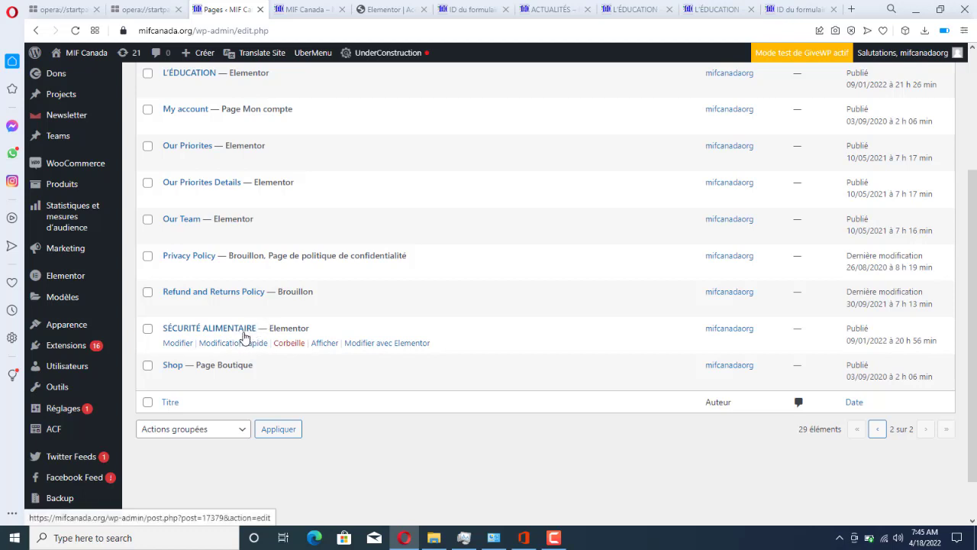
right_click(204, 333)
click(231, 340)
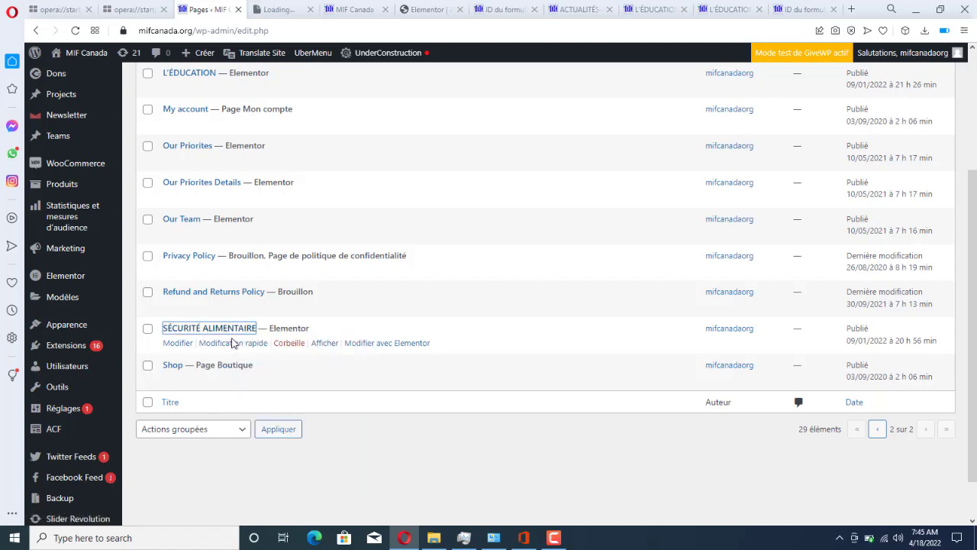
click(275, 12)
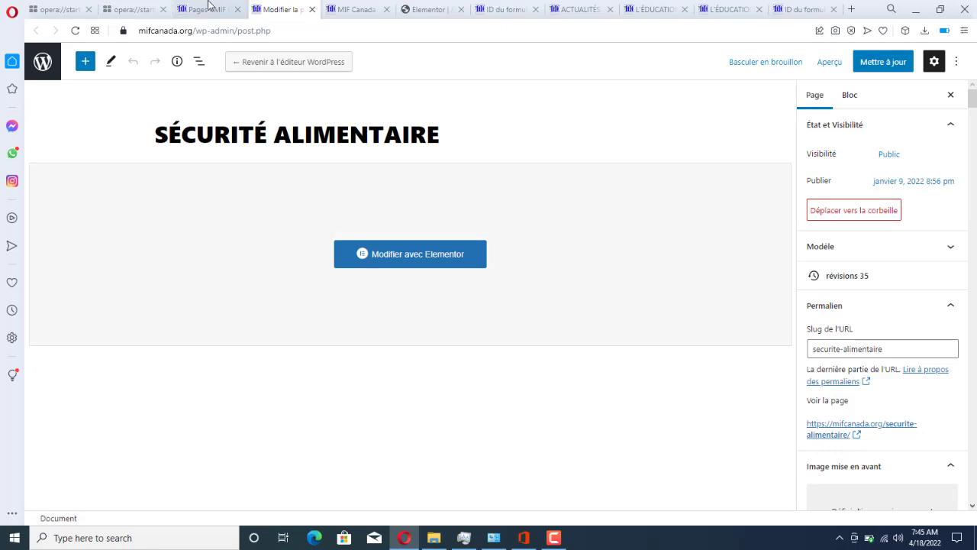
Open the live SÉCURITÉ ALIMENTAIRE page from the page list in a new browser tab and copy its web address
click(208, 9)
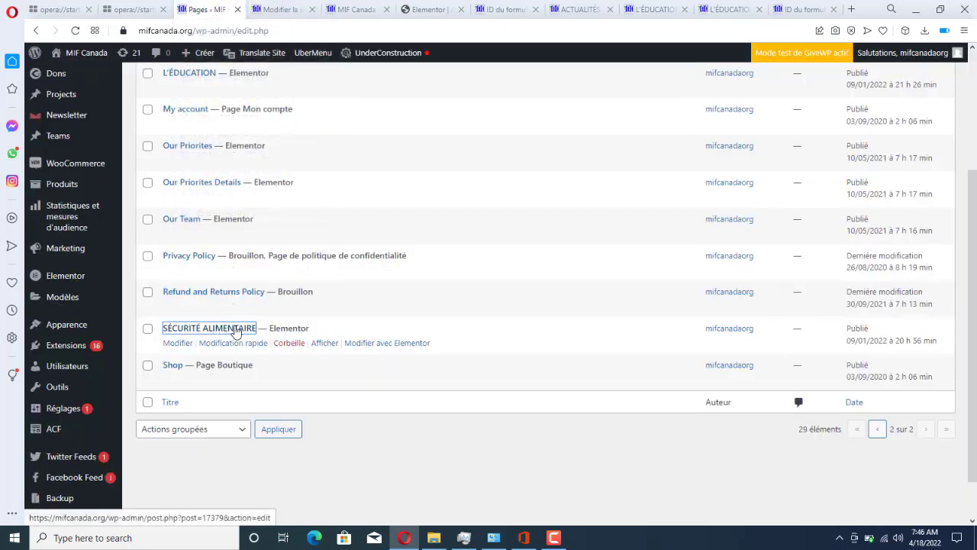
right_click(323, 347)
click(340, 352)
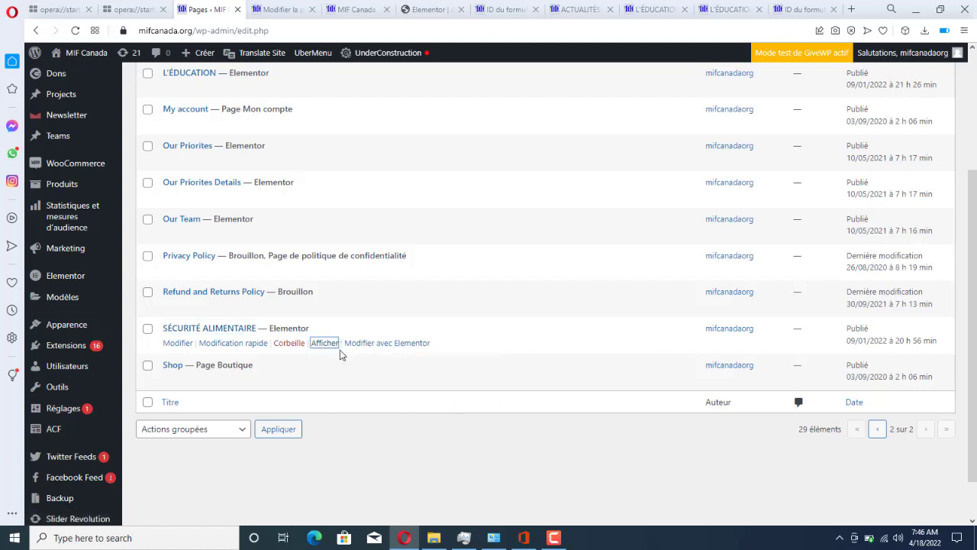
click(326, 9)
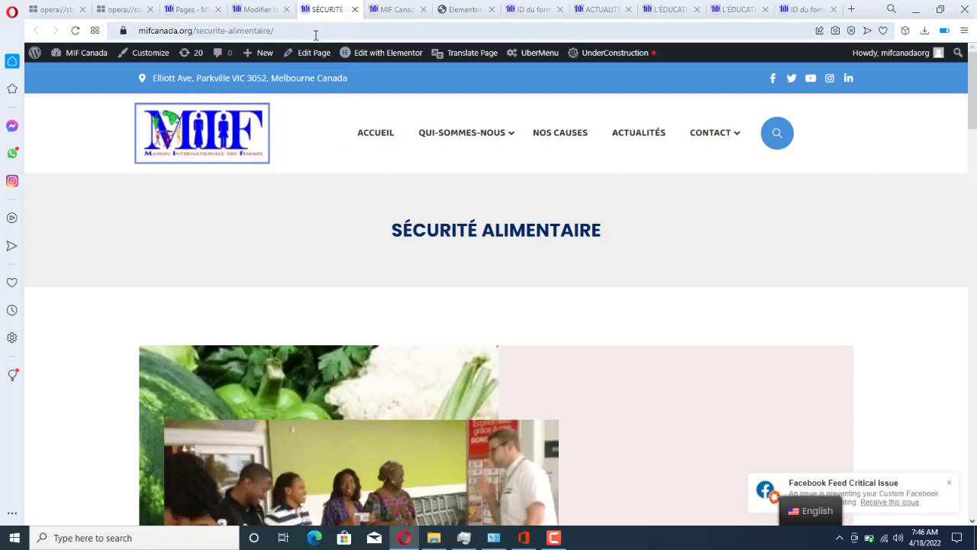
click(306, 35)
key(ctrl+c)
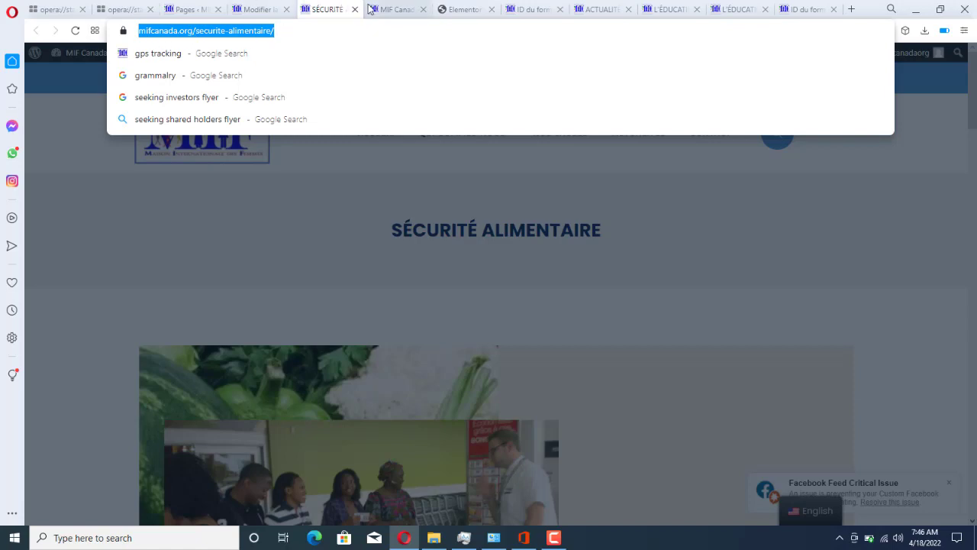
click(453, 7)
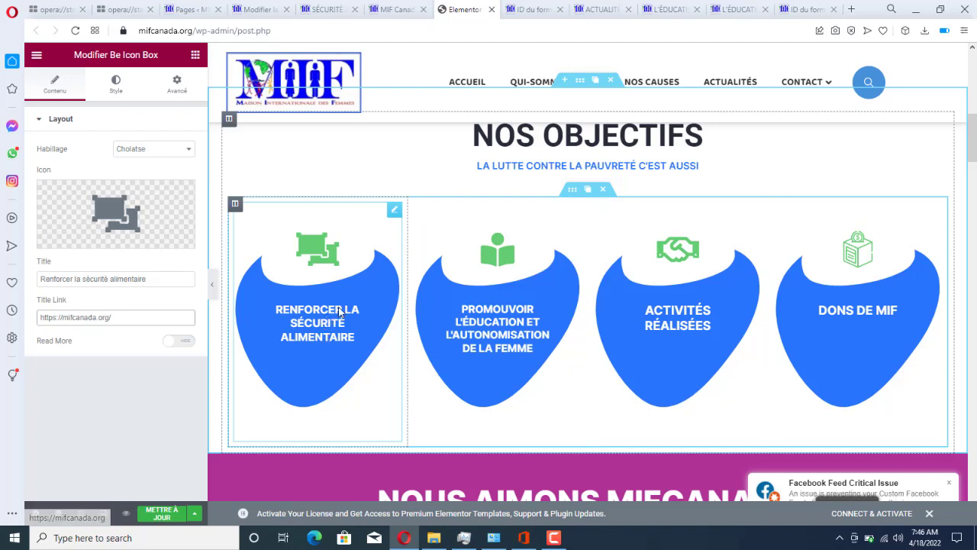
mouse_move(395, 216)
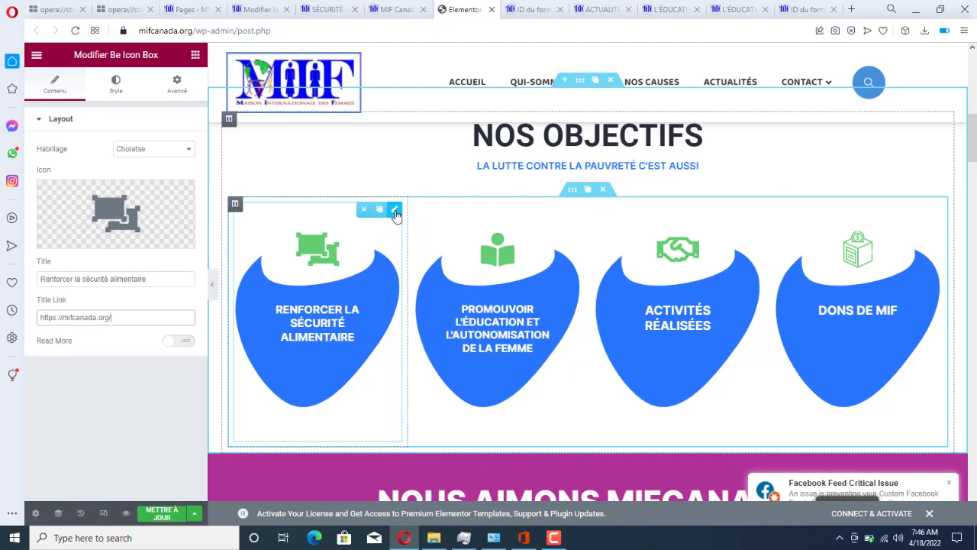
drag(131, 315, 3, 320)
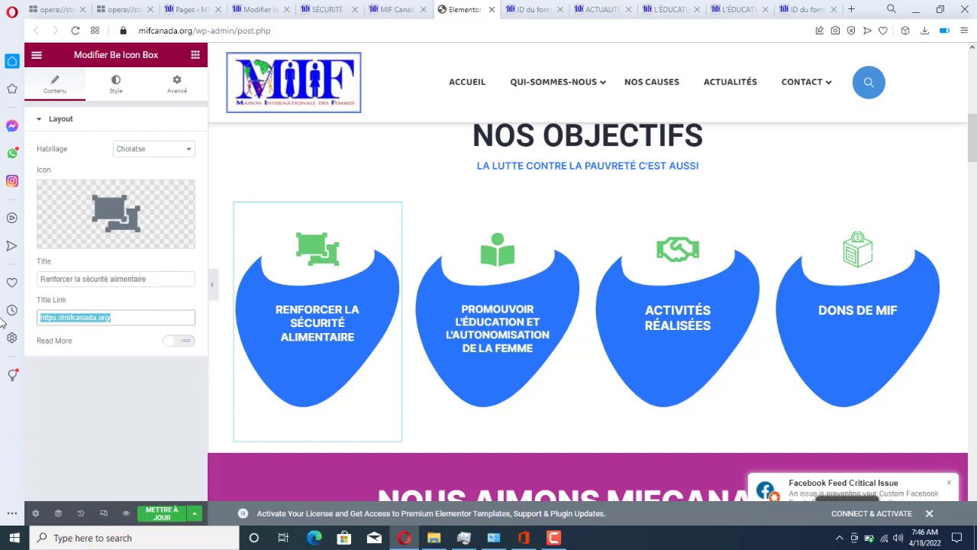
key(BackSpace)
key(ctrl+v)
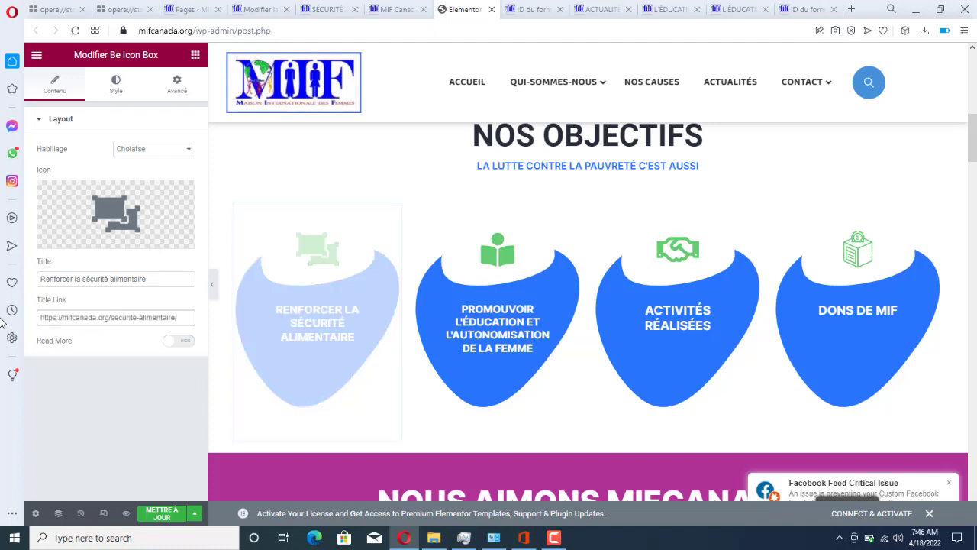
key(BackSpace)
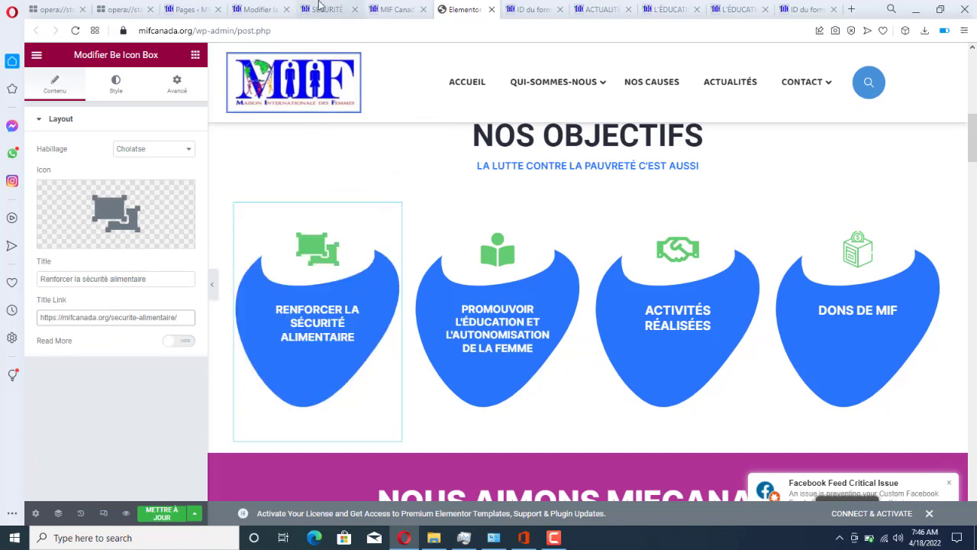
Check the live SÉCURITÉ ALIMENTAIRE page against the link entered in the first "Nos objectifs" icon box
click(319, 8)
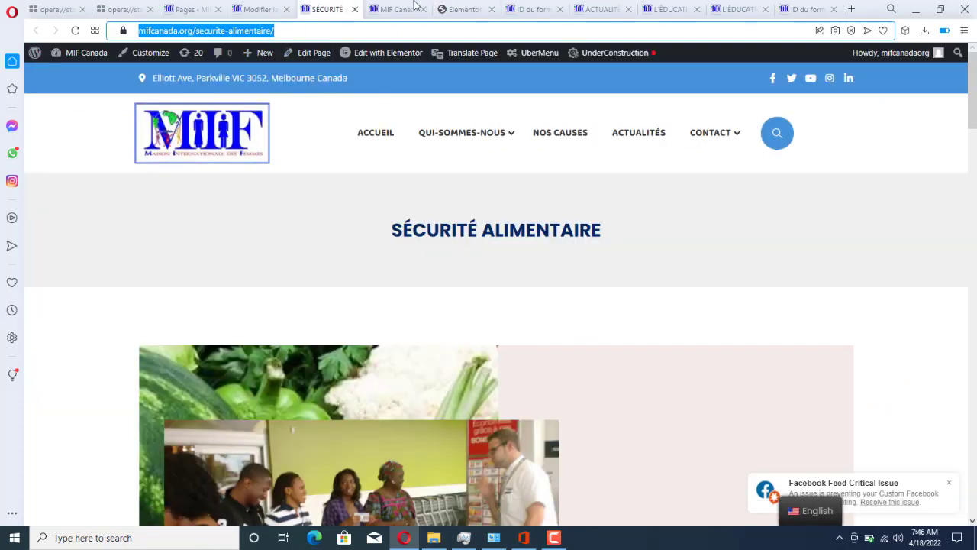
click(461, 10)
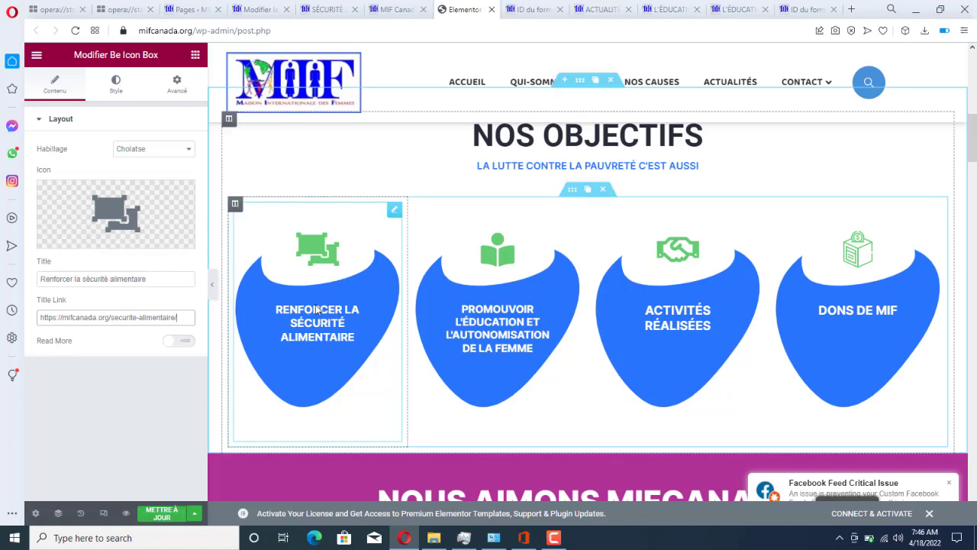
key(ctrl+Tab)
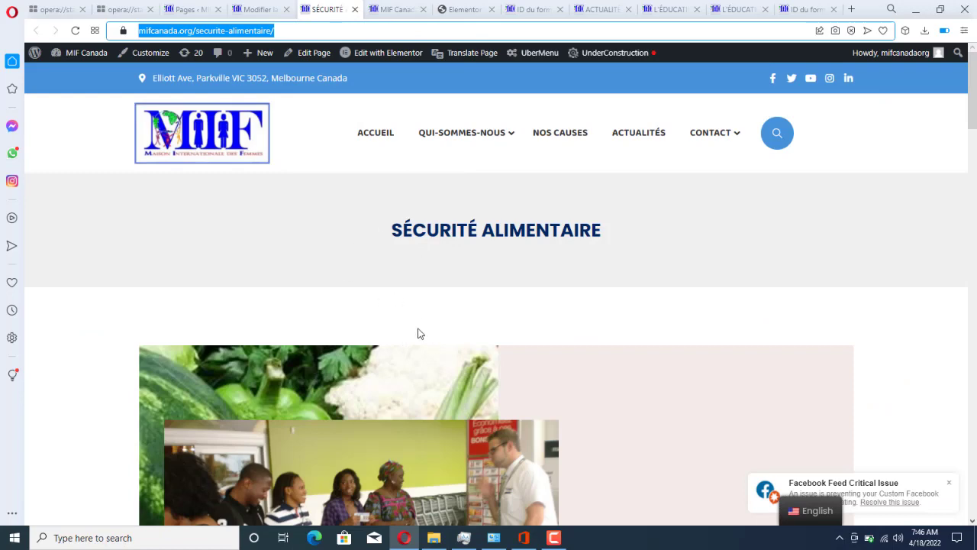
mouse_move(972, 107)
mouse_down()
mouse_move(973, 448)
mouse_move(972, 91)
mouse_up()
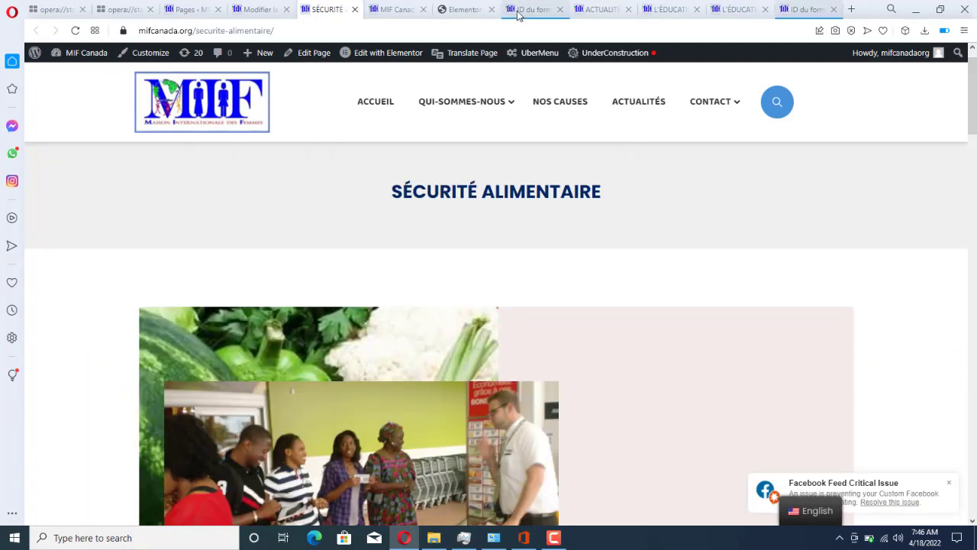
Return to the Elementor editor and publish the homepage update
click(462, 10)
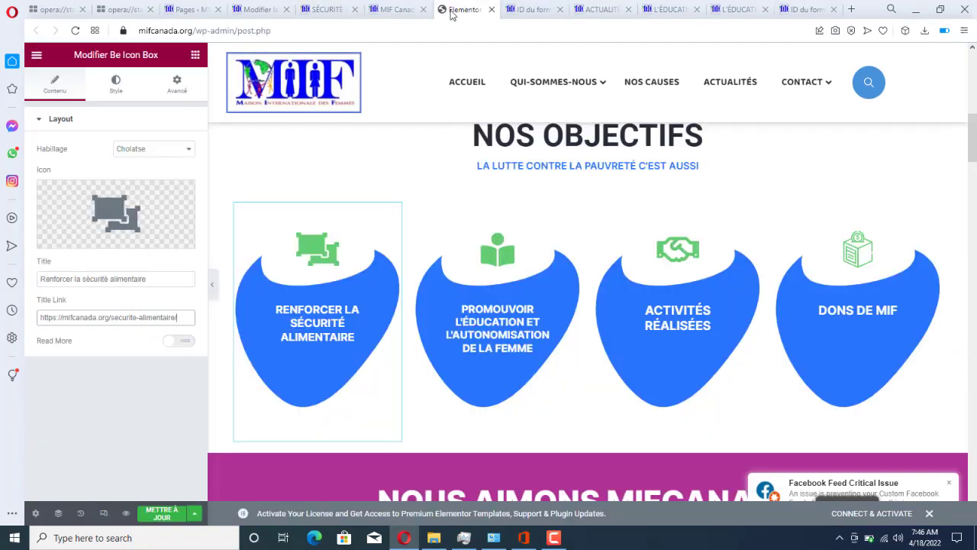
click(162, 513)
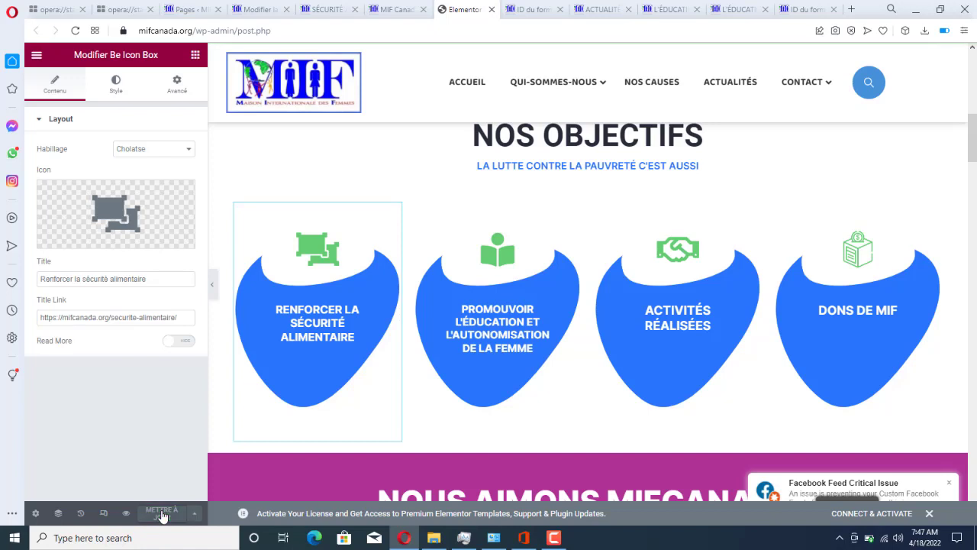
drag(974, 156, 974, 208)
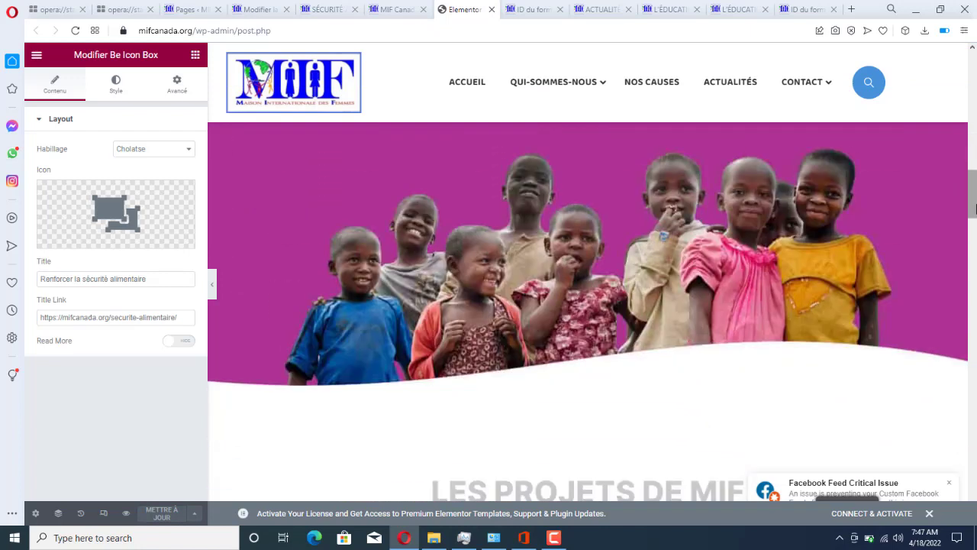
click(555, 537)
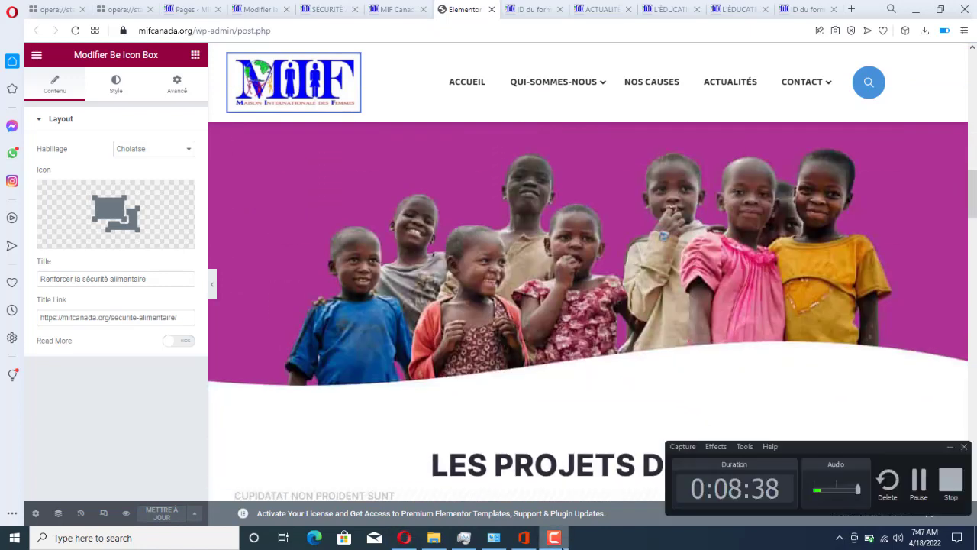
mouse_move(555, 544)
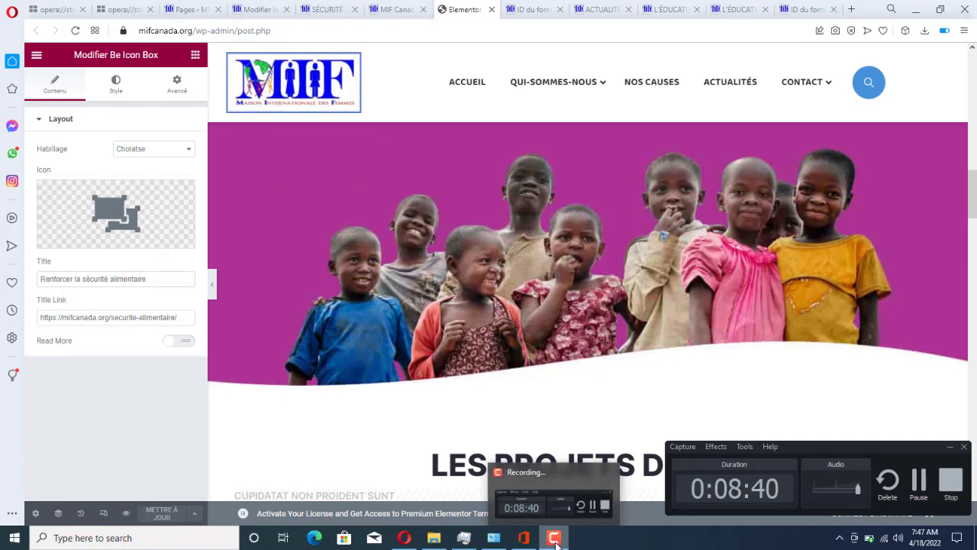